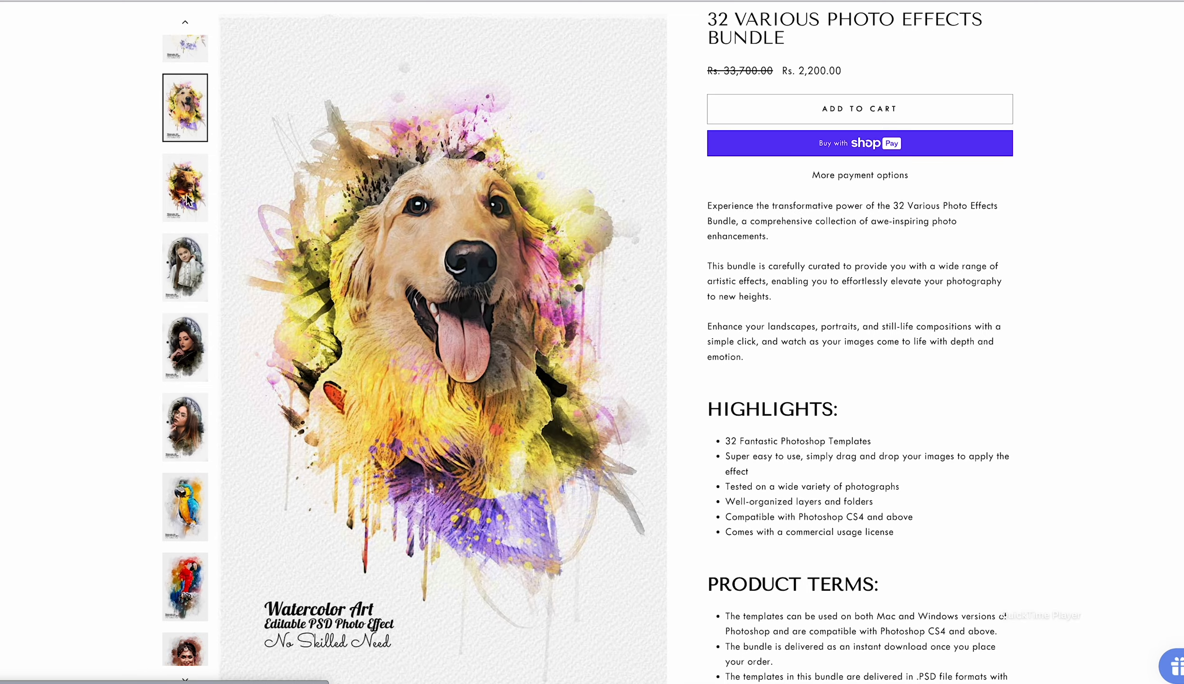
Look through the watercolor preview images in the 32 Various Photo Effects Bundle product gallery.
click(187, 200)
click(187, 200)
click(187, 200)
click(186, 196)
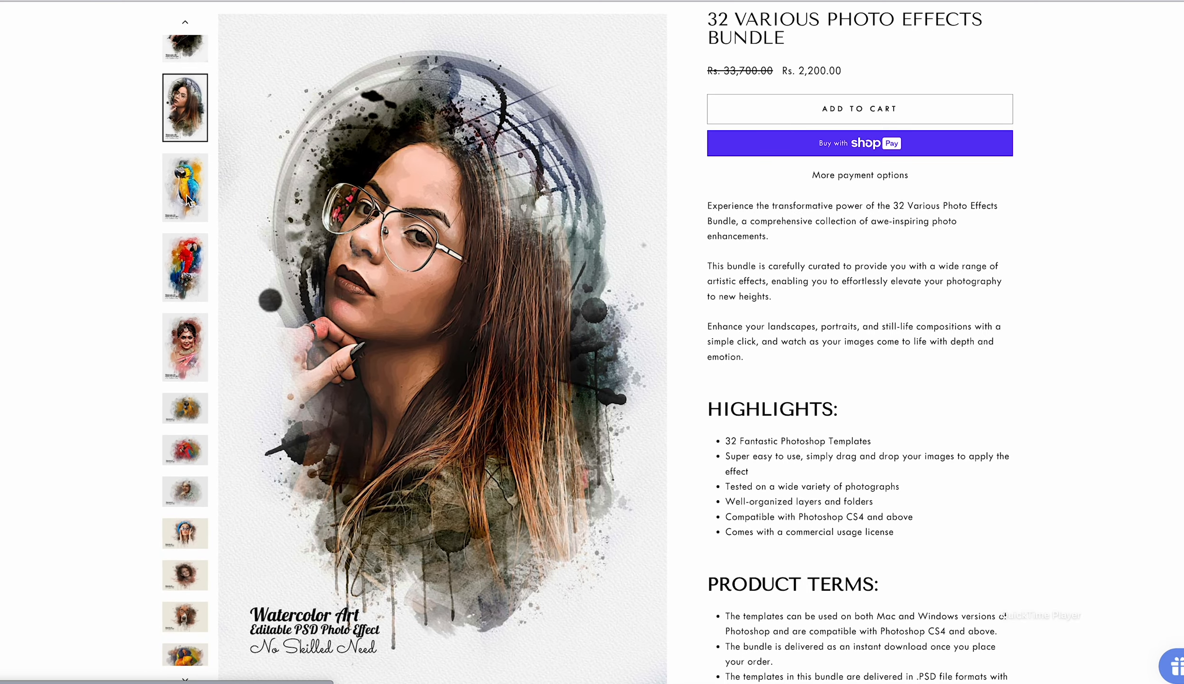
click(185, 195)
click(186, 195)
click(186, 195)
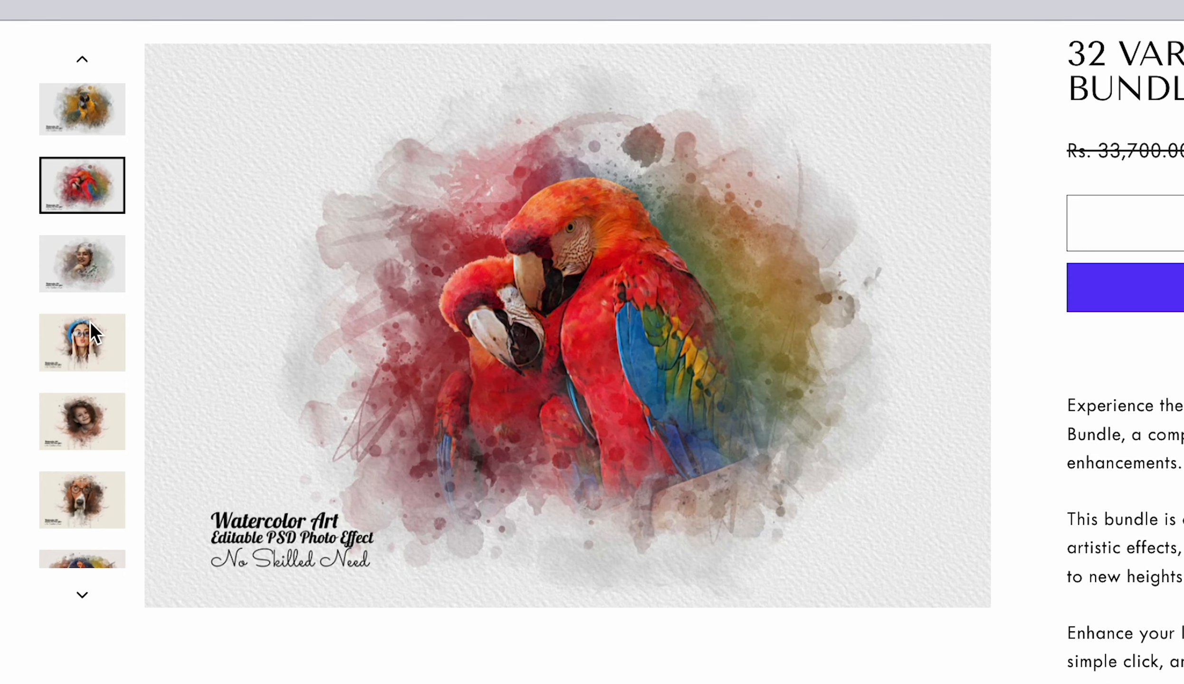
click(95, 287)
click(94, 287)
click(94, 287)
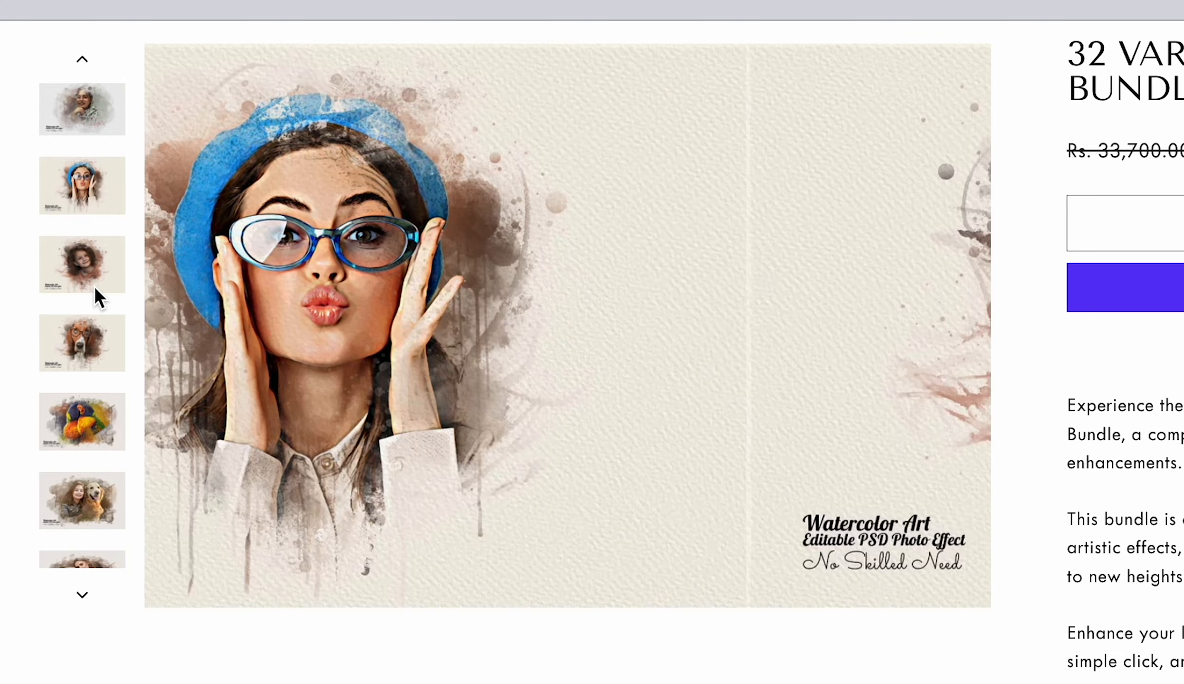
click(94, 286)
click(95, 286)
click(94, 286)
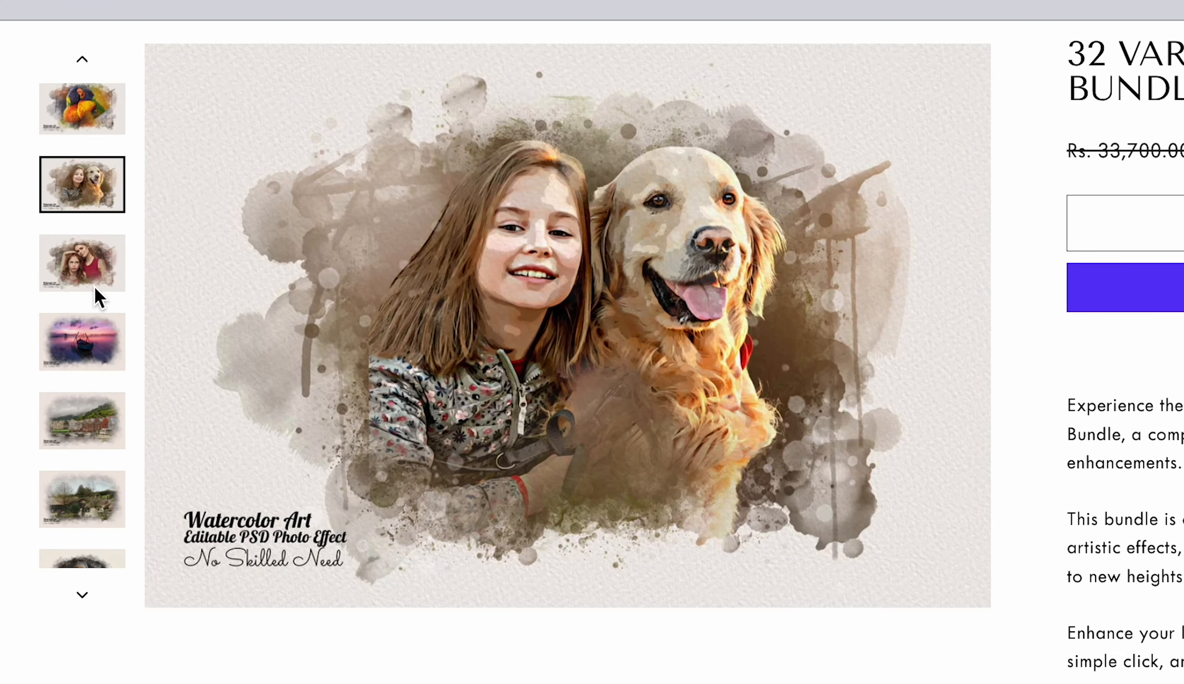
click(94, 286)
click(95, 286)
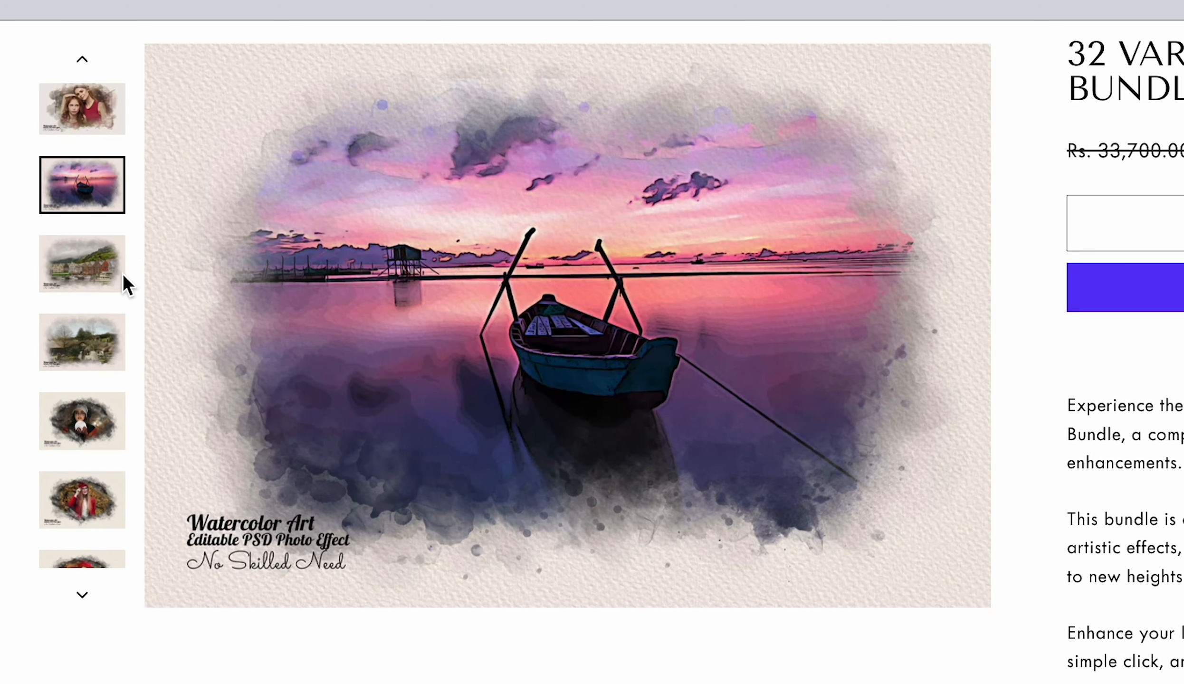
click(118, 273)
click(114, 278)
click(108, 279)
click(108, 266)
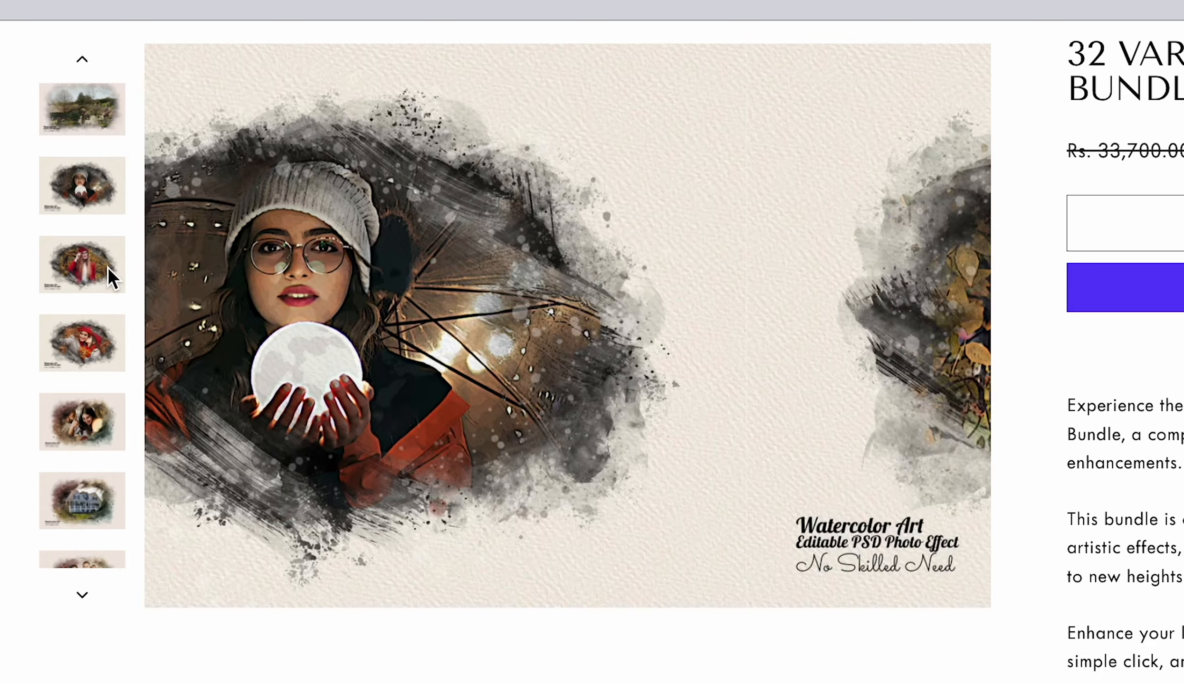
click(108, 268)
click(107, 269)
click(108, 270)
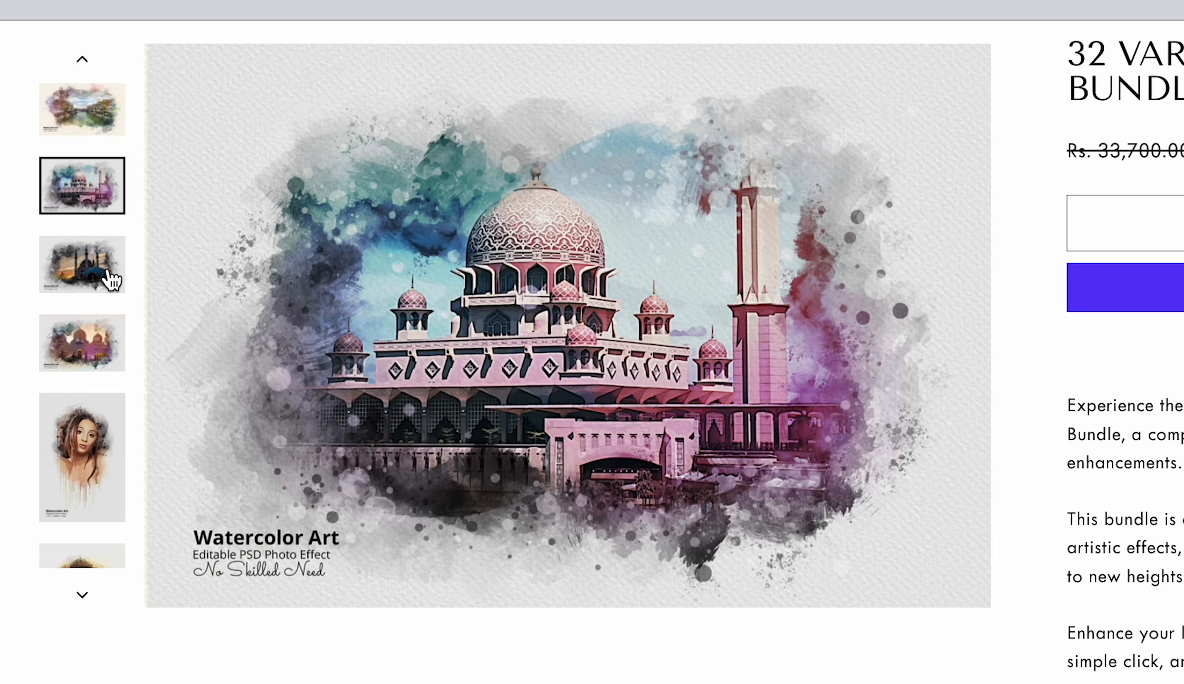
click(109, 278)
click(106, 277)
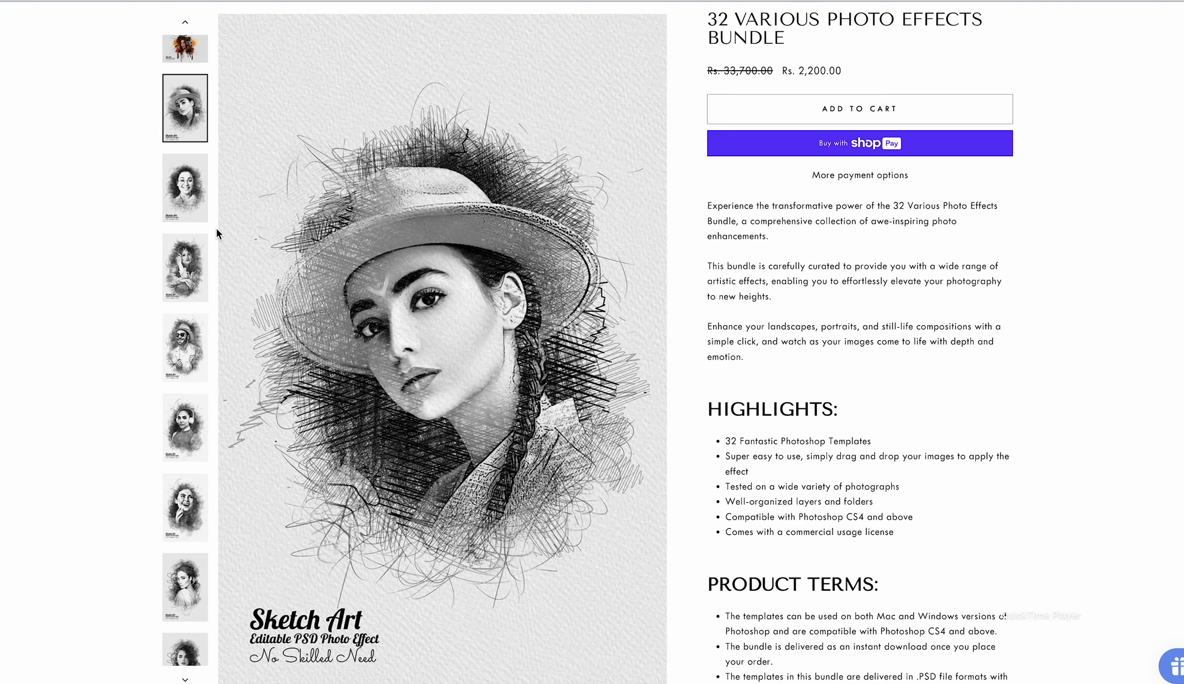
Examine the sketch art samples and the remaining portrait previews in the photo effects bundle gallery.
click(183, 260)
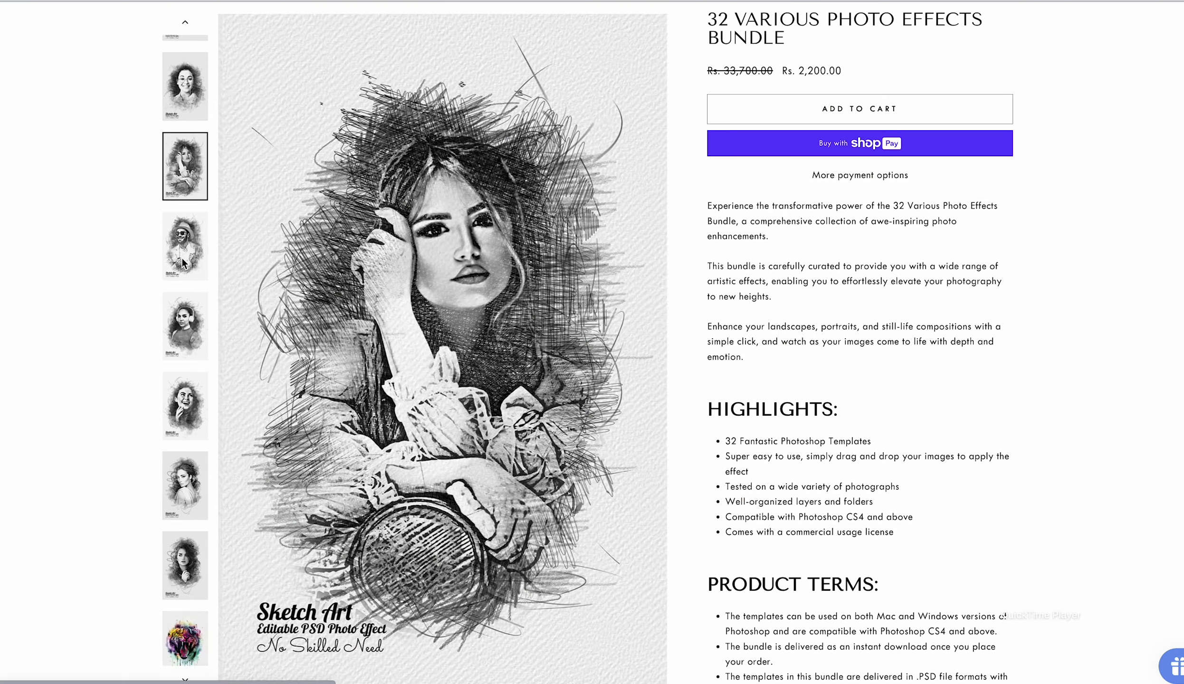
click(181, 257)
click(185, 195)
click(186, 195)
click(187, 198)
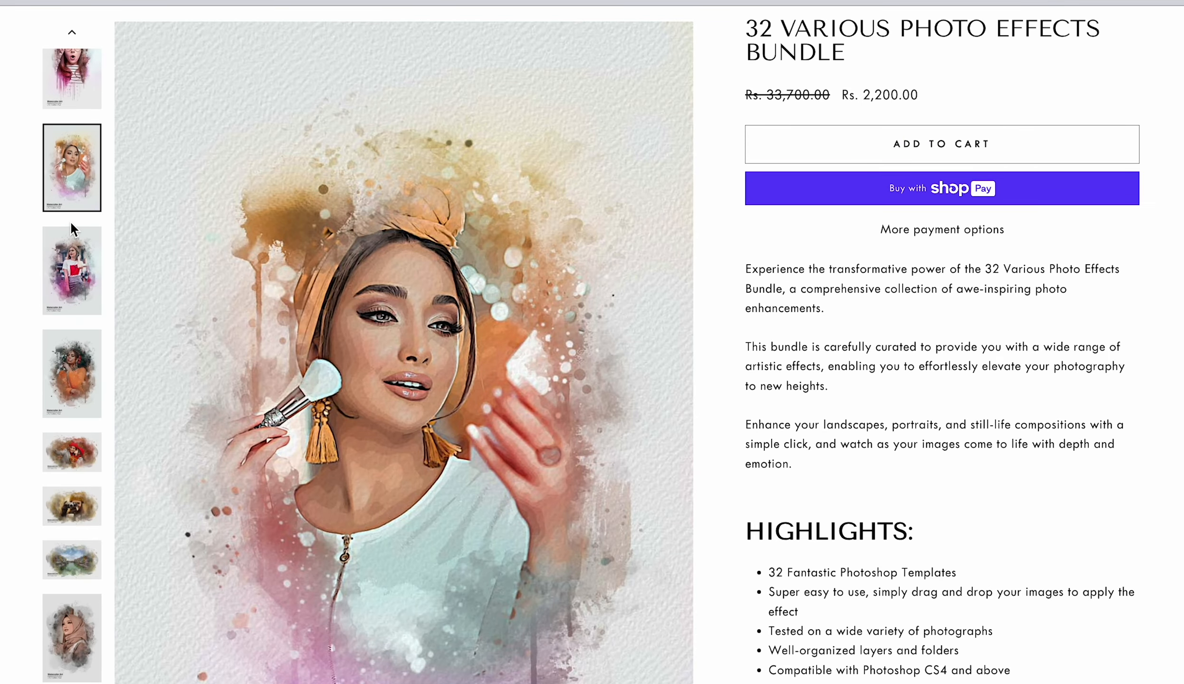
click(67, 251)
click(65, 364)
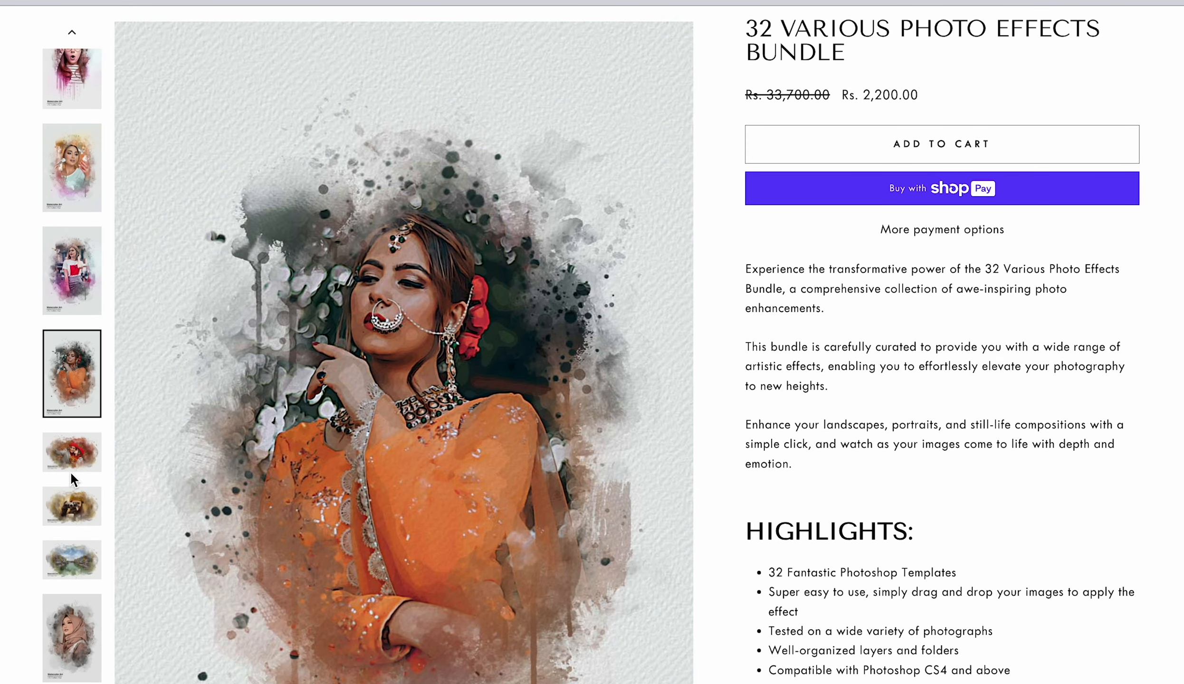
click(74, 458)
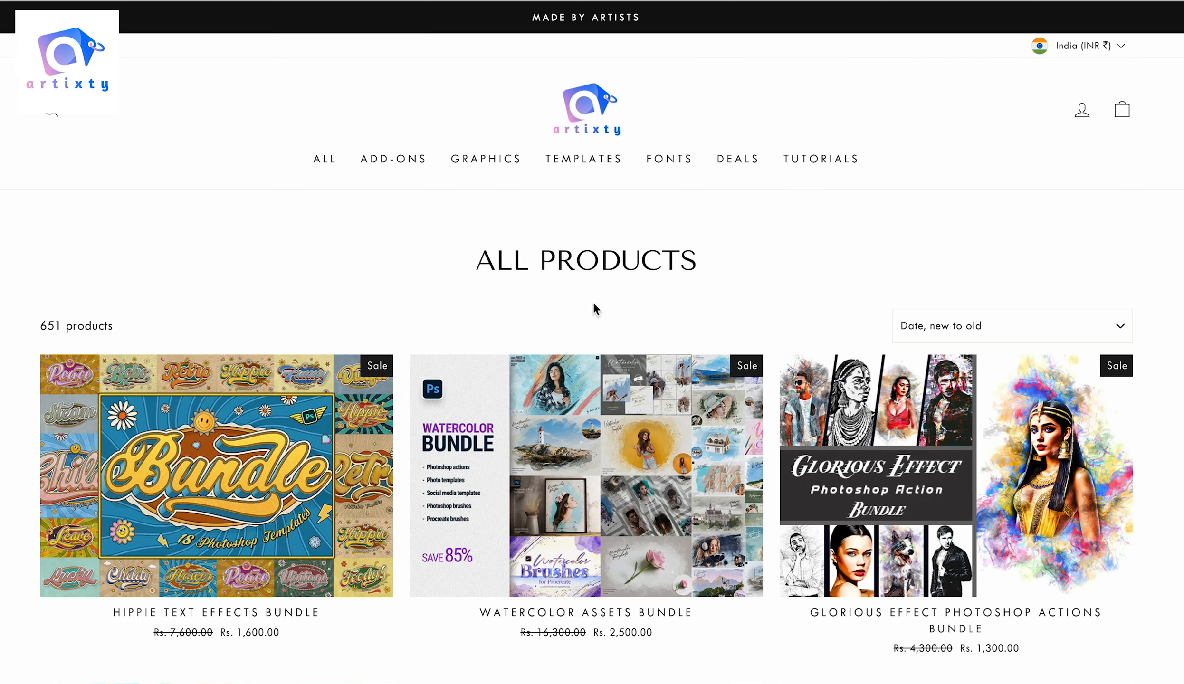
Browse the Artixty store's All Products and Add-Ons listings.
scroll(593, 302, down, 1)
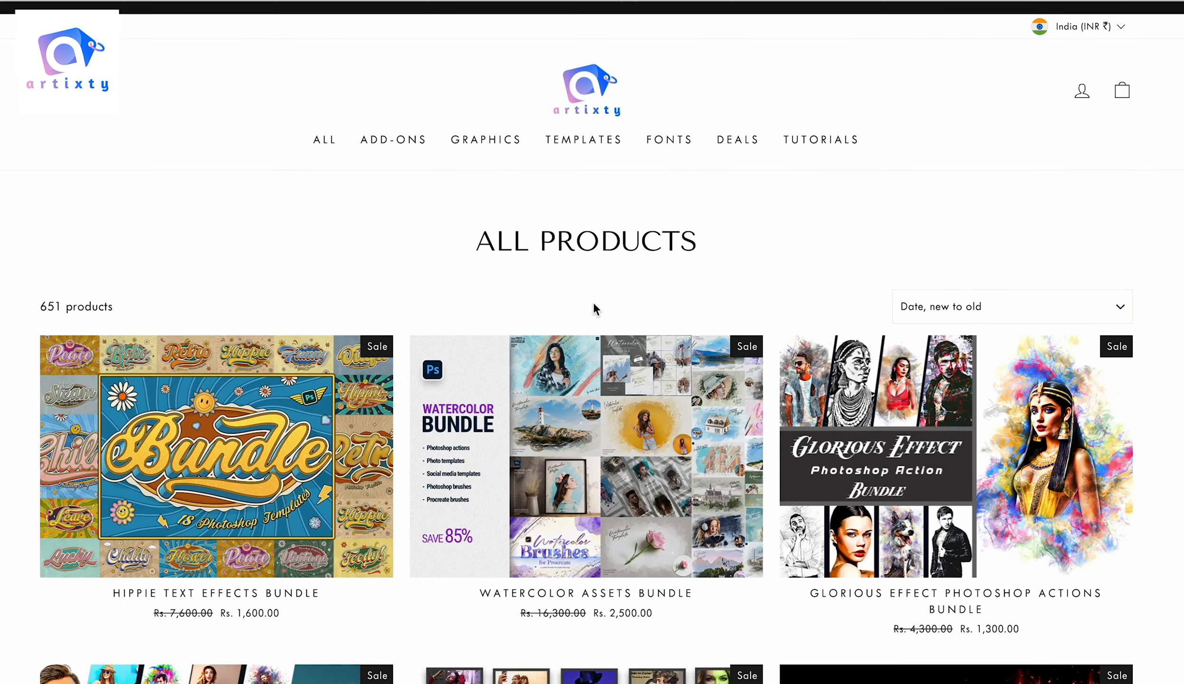
scroll(593, 308, down, 5)
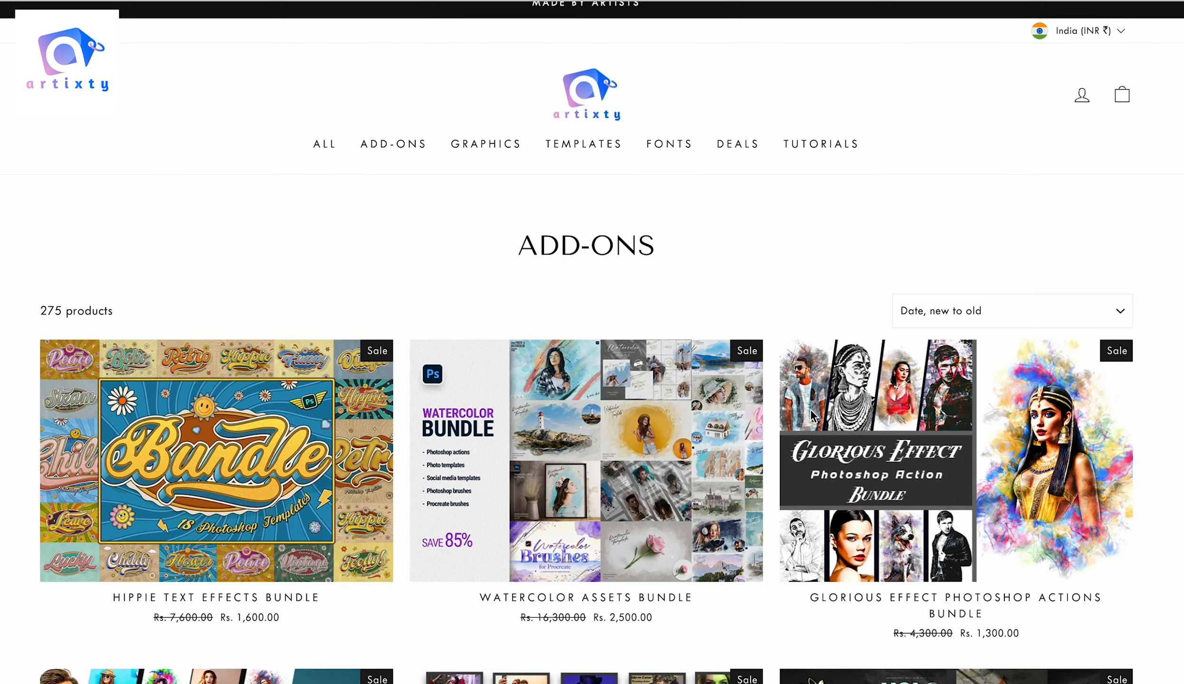
scroll(352, 322, down, 2)
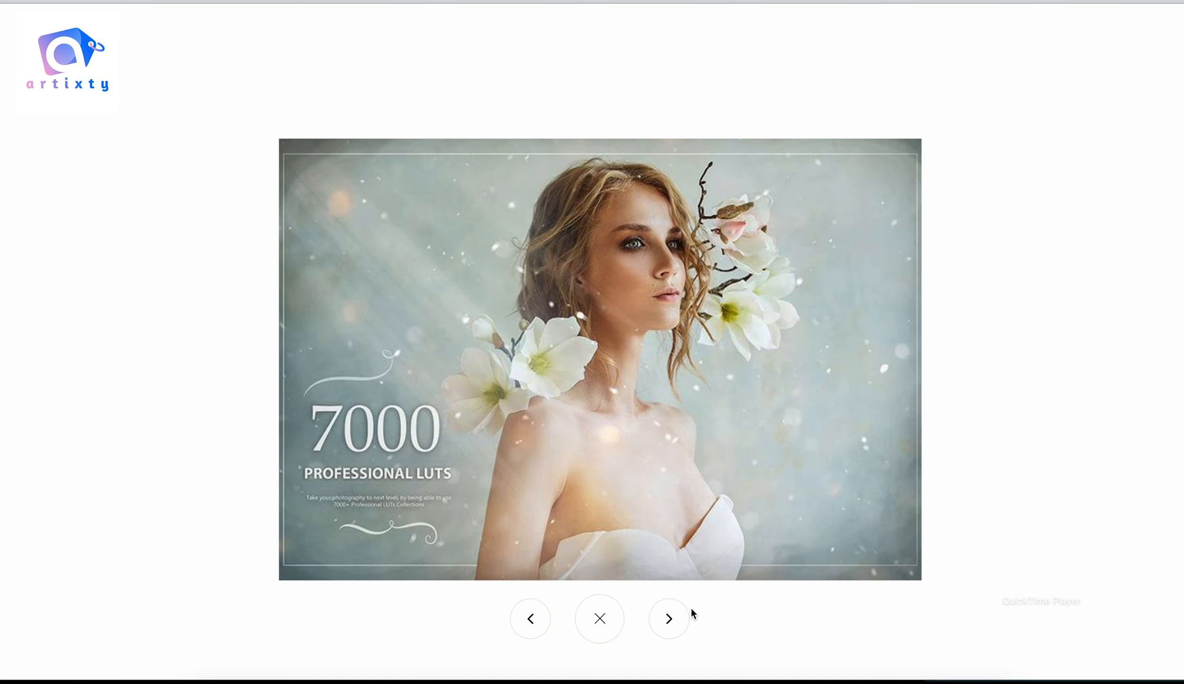
View the preview images of the 7000 Professional LUTs bundle, close the viewer and browse the other bundles in the listing.
click(675, 620)
click(675, 620)
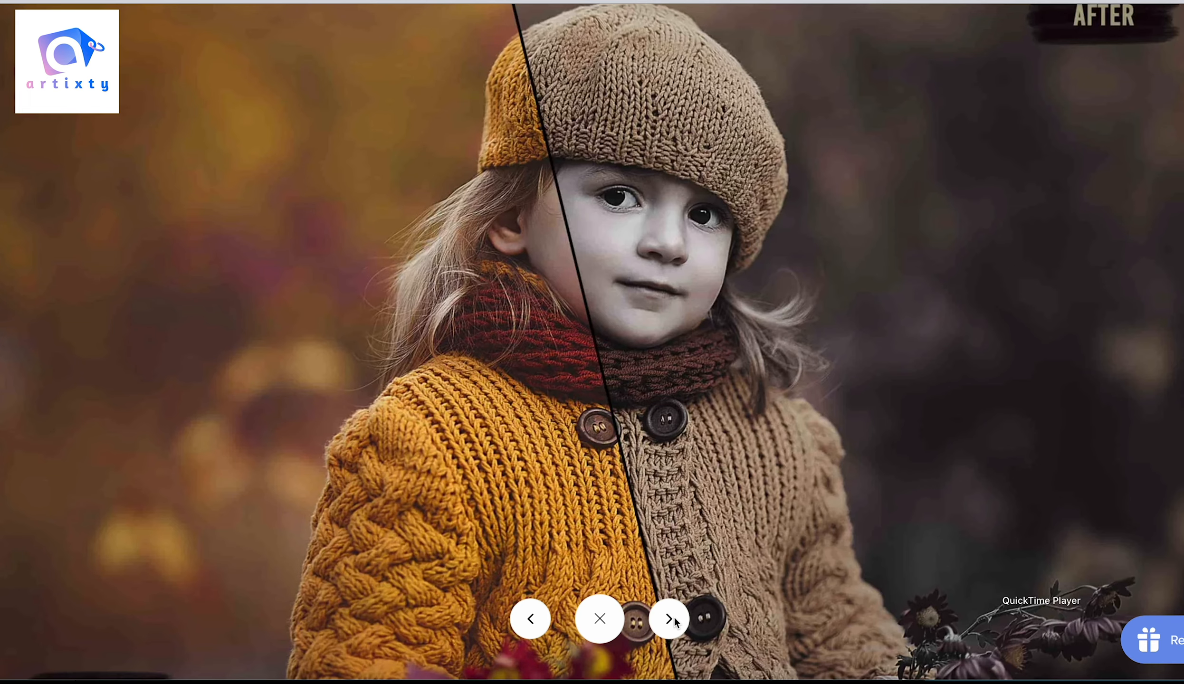
click(674, 620)
click(675, 620)
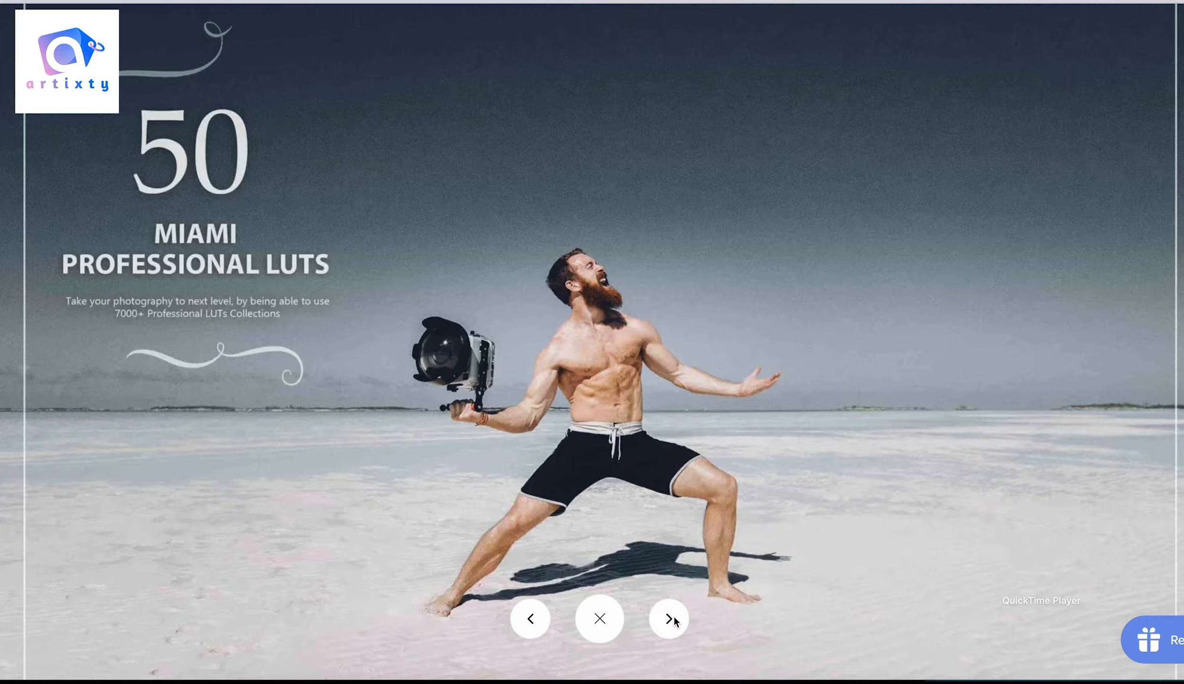
key(Escape)
scroll(1171, 447, down, 5)
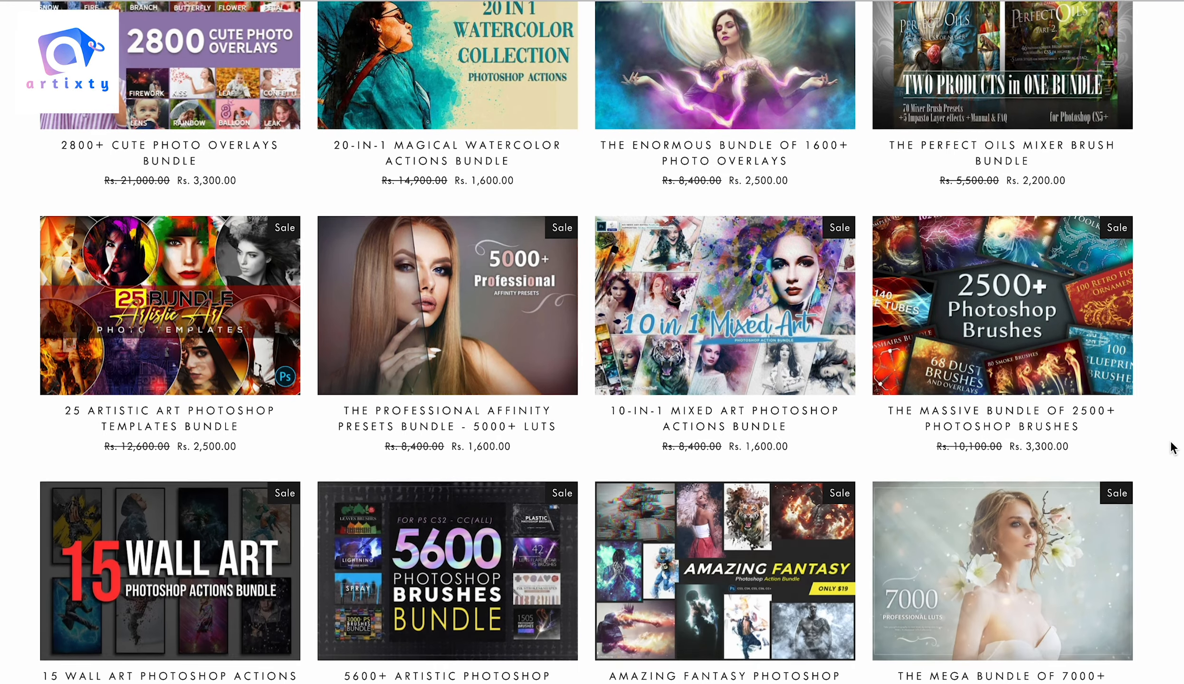
scroll(1173, 448, down, 1)
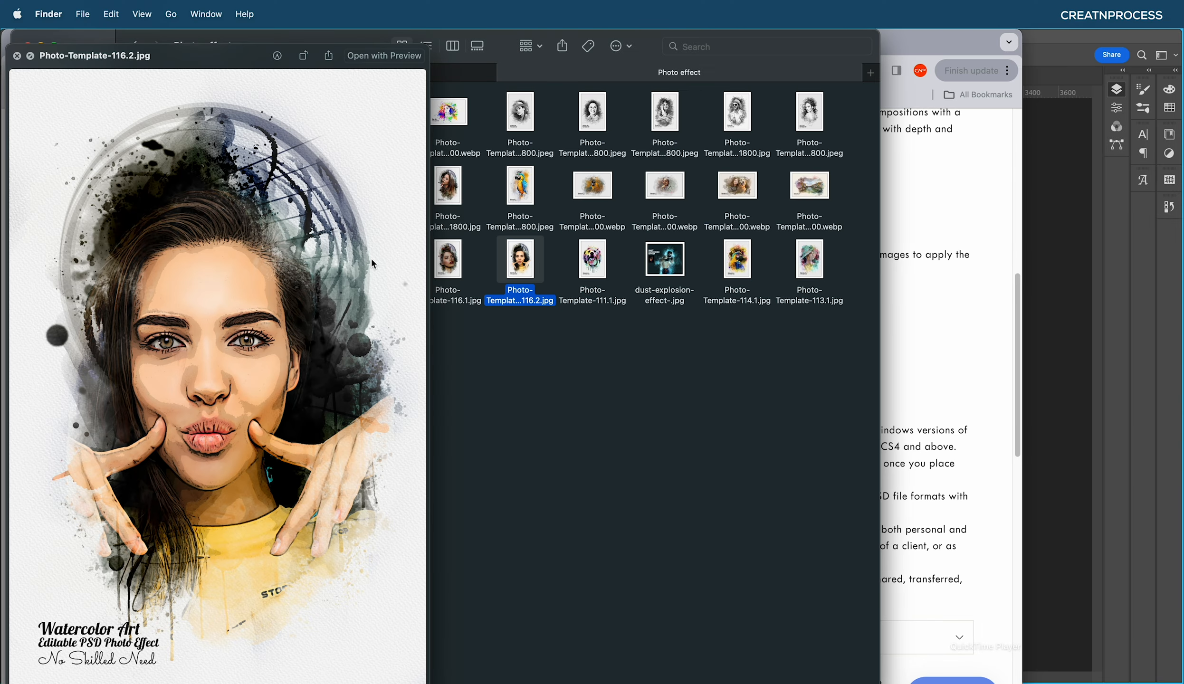
In Finder, preview the sample images in the Photo effect folder from Photo-Template-116.2.jpg onward and close the preview.
key(Right)
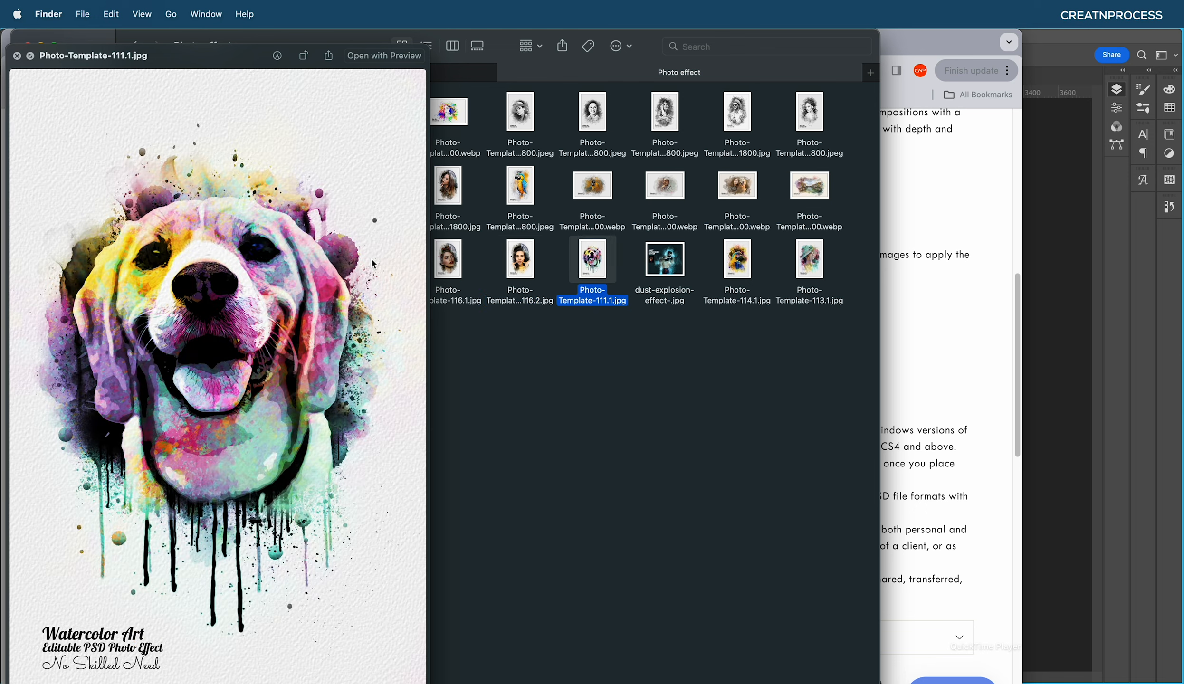
key(Right)
key(Right)
key(Right)
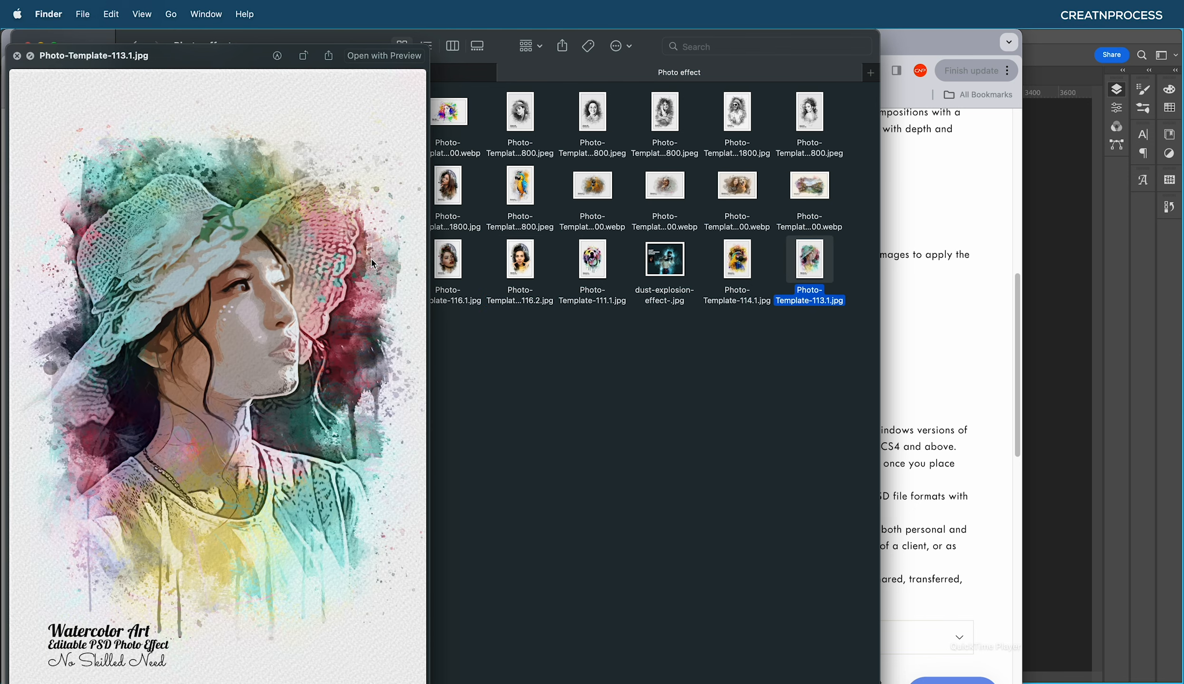
key(Up)
key(Right)
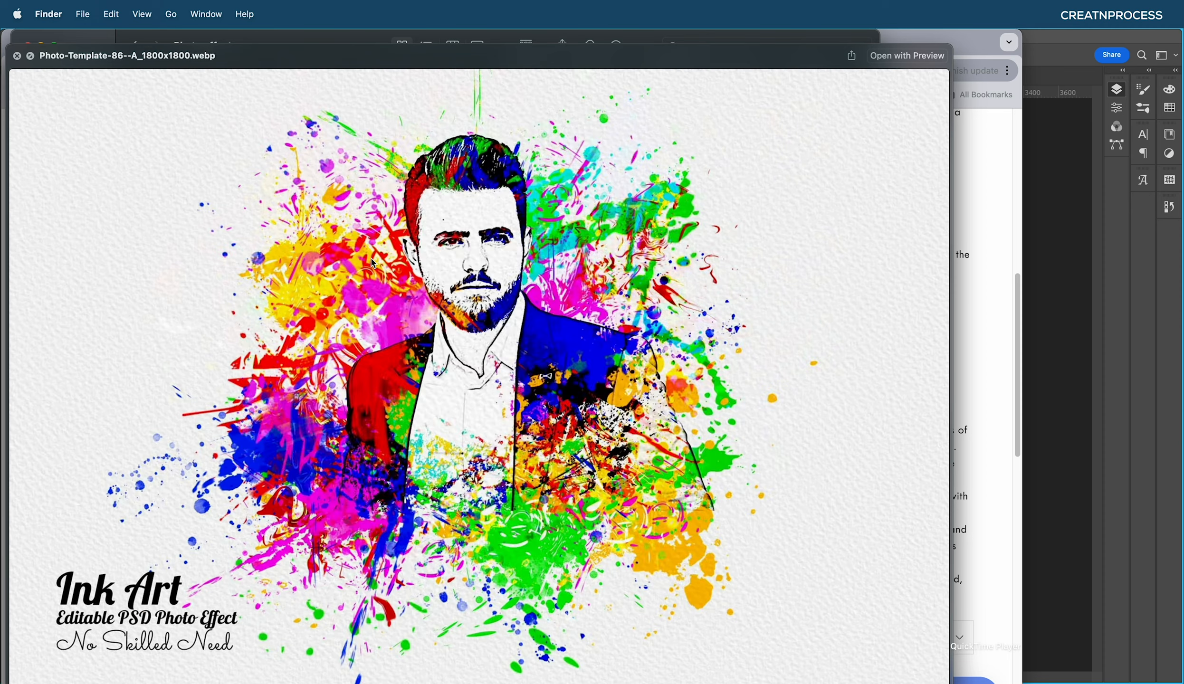
key(Right)
key(space)
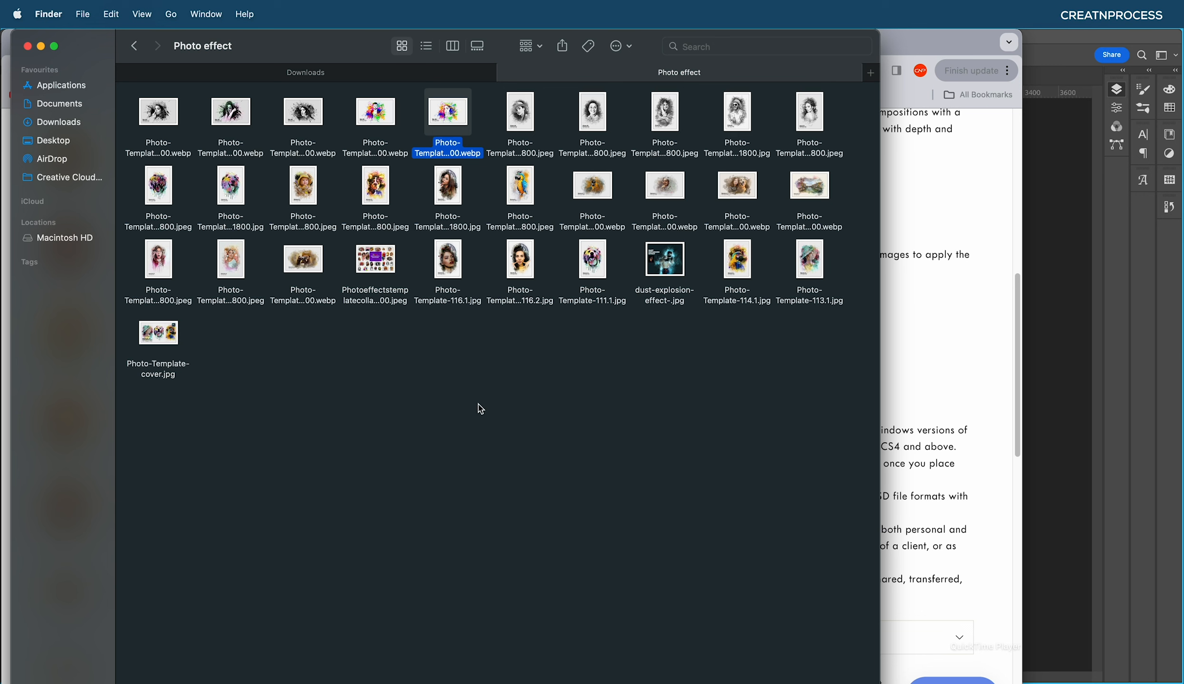
Preview Photo-Template-113.1.jpg in the Photo effect folder and close the preview.
click(441, 233)
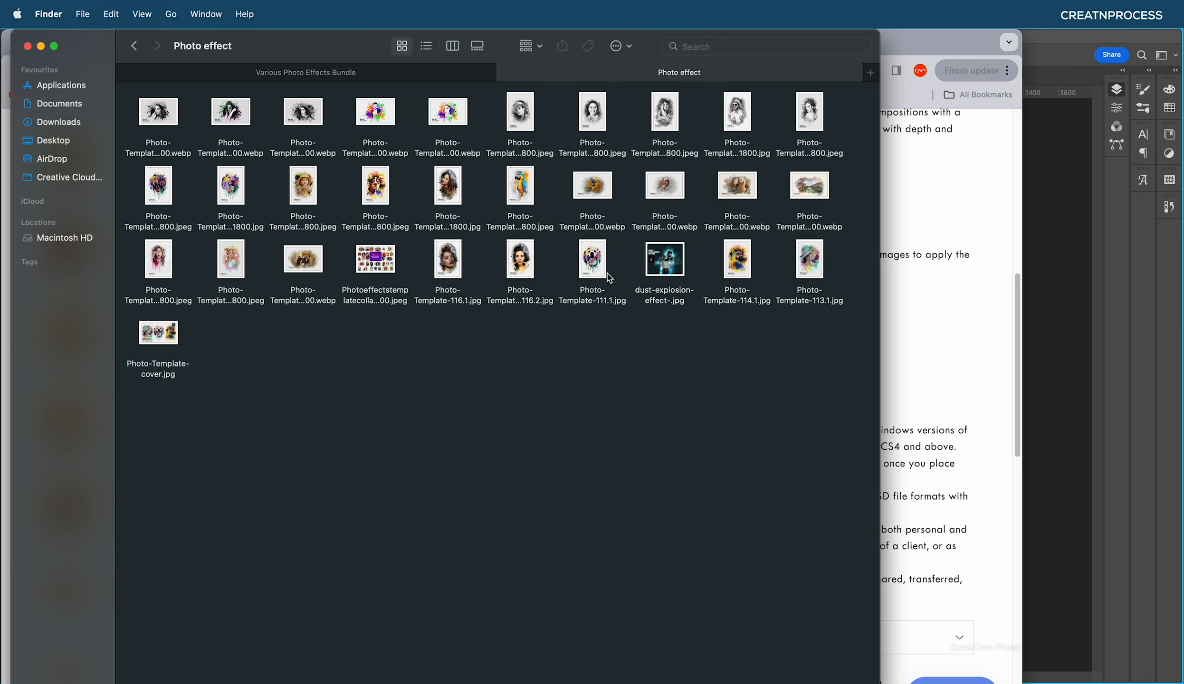
click(798, 278)
key(space)
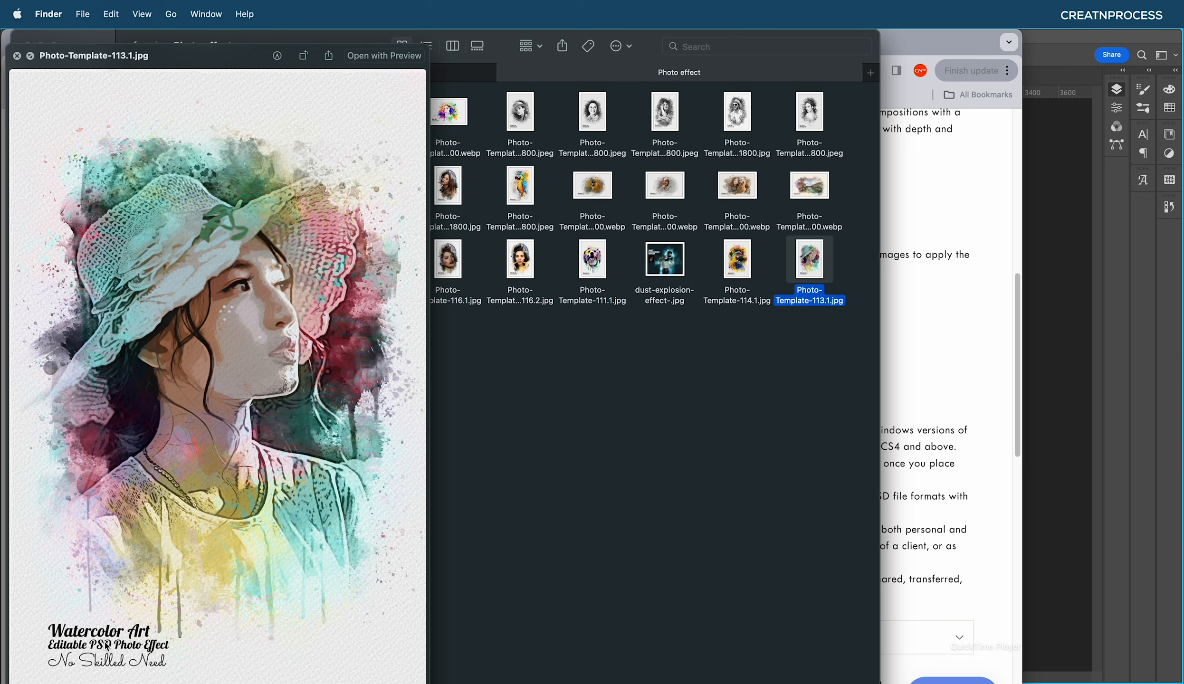
key(space)
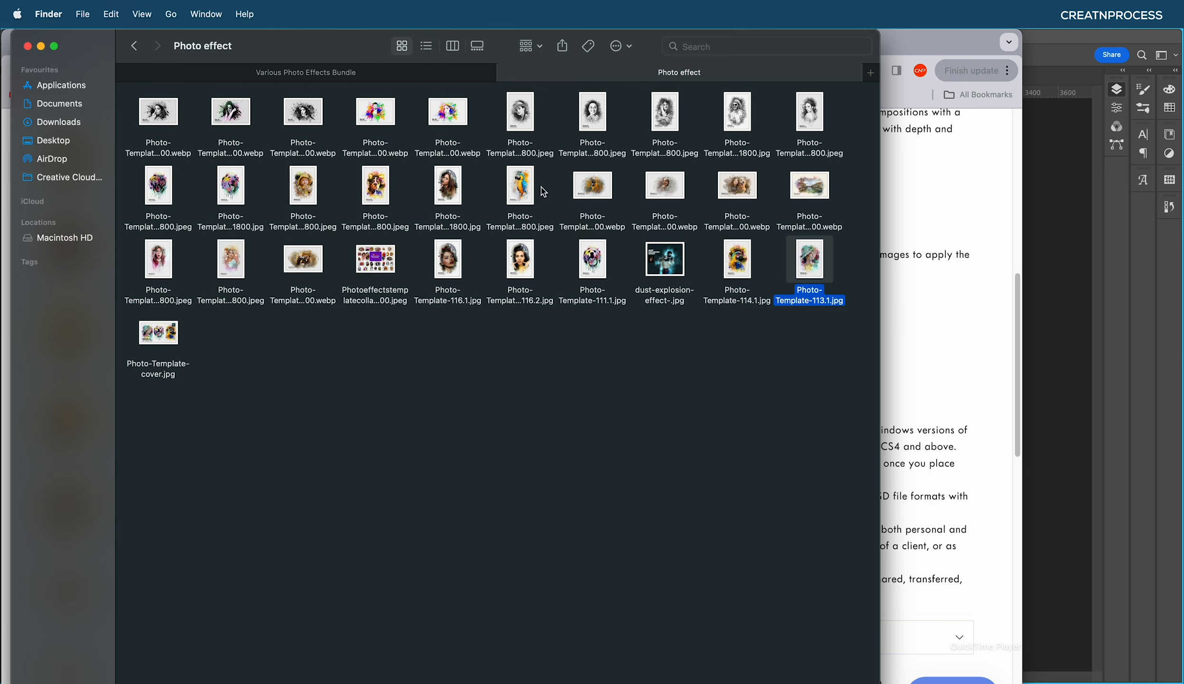
In the Various Photo Effects Bundle folder, check Main Photo Template 50 and open the Main Photo Template 52 folder.
click(374, 72)
click(296, 126)
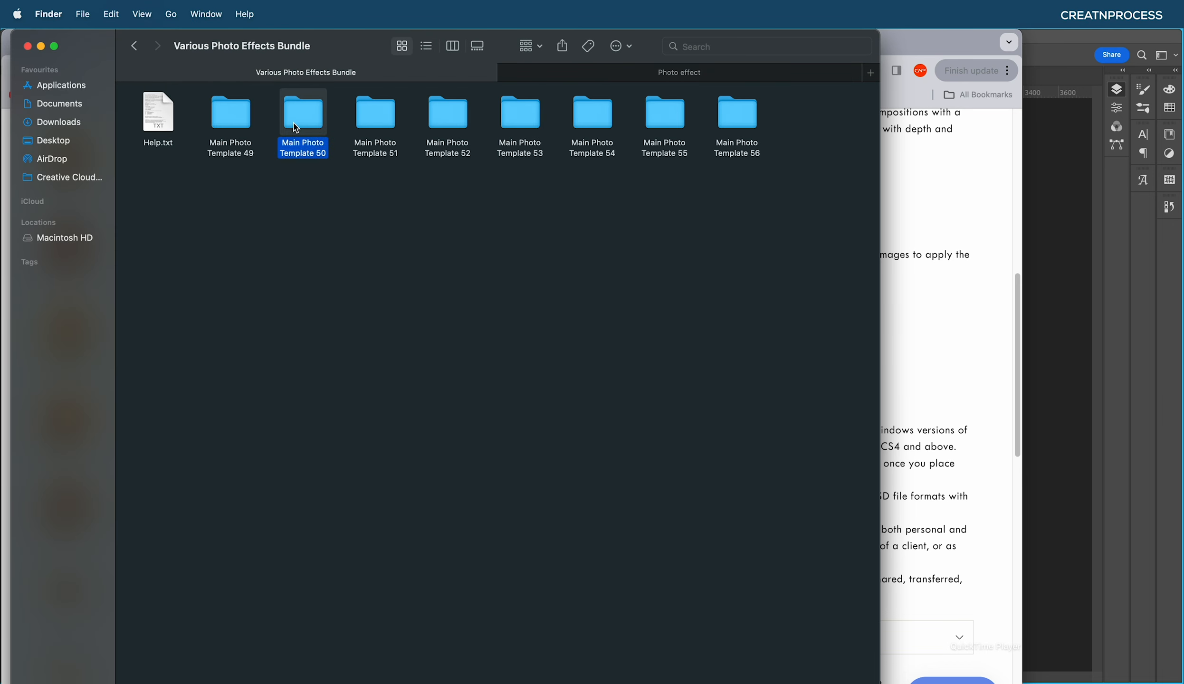
double_click(295, 127)
click(135, 46)
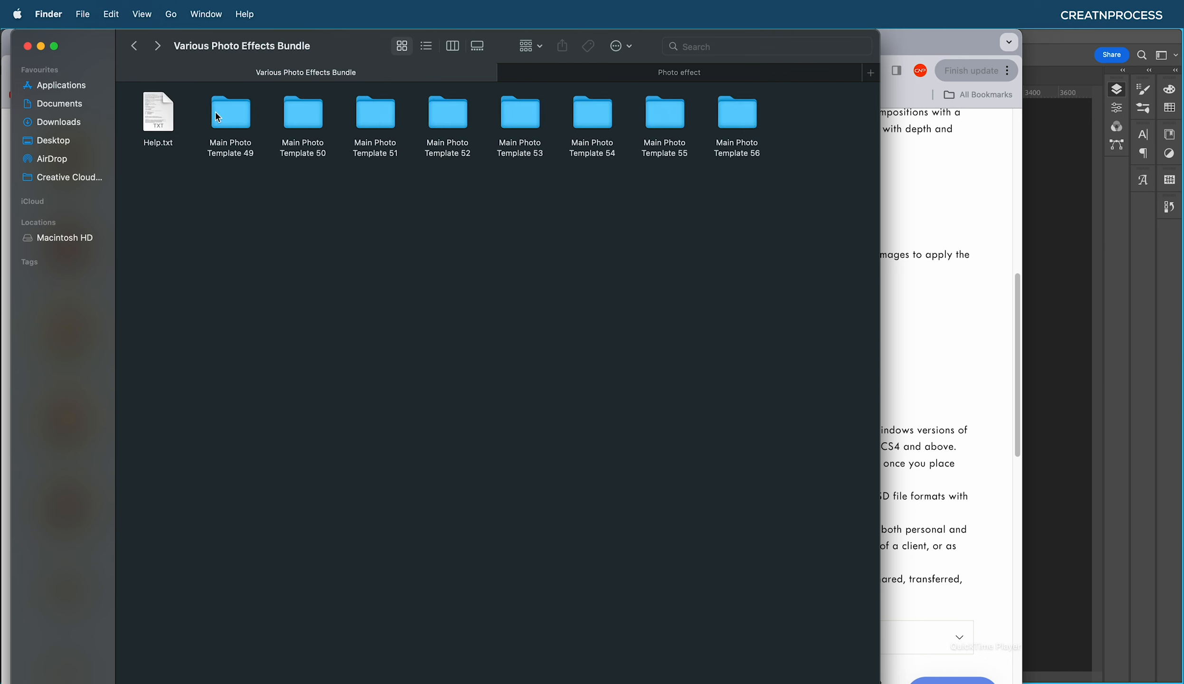
double_click(448, 121)
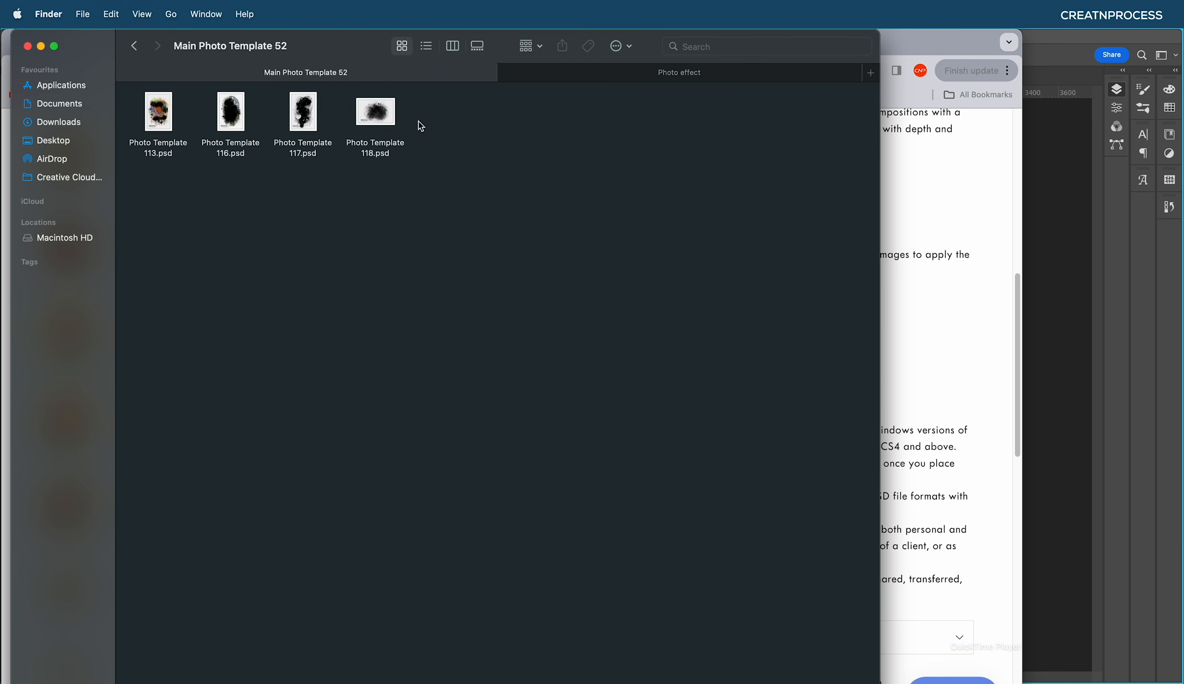
Open Photo Template 113.psd with Adobe Photoshop 2022.
click(170, 131)
right_click(165, 119)
mouse_move(309, 139)
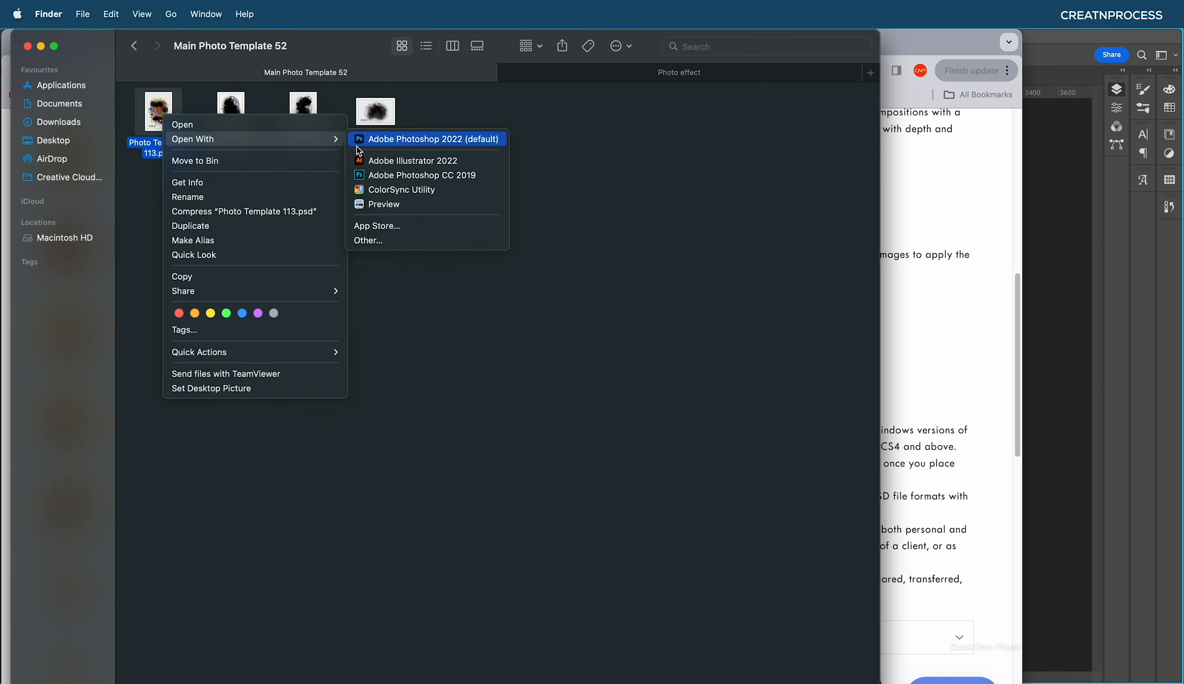
click(408, 139)
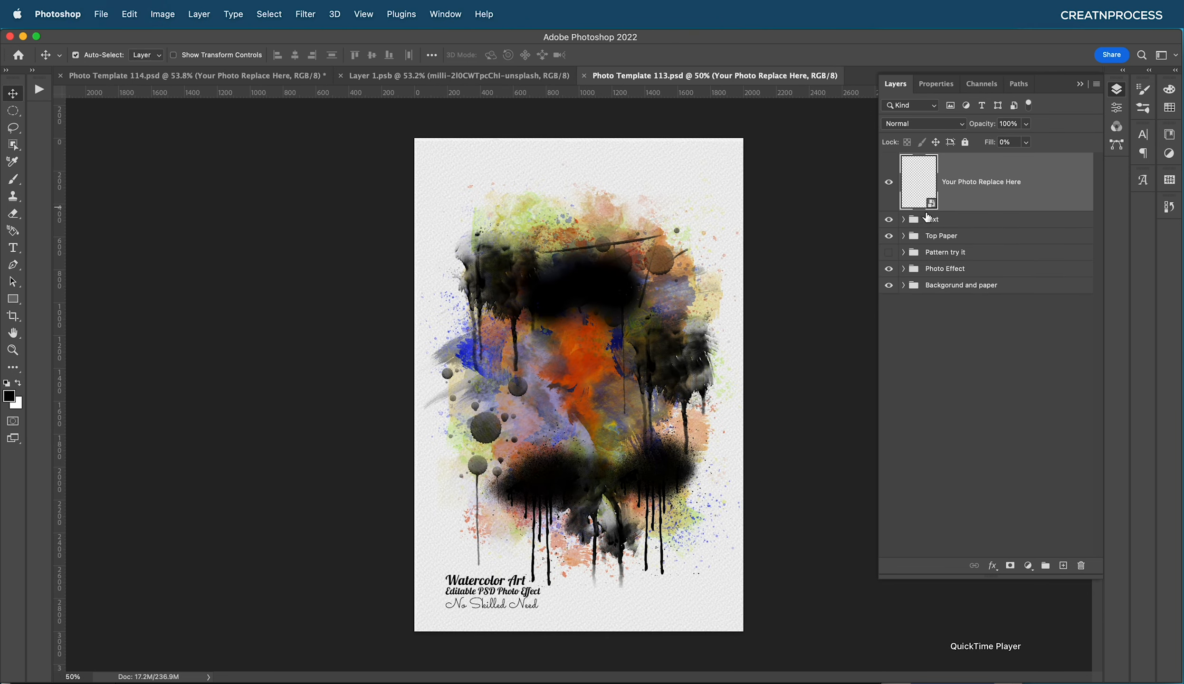
Show the Pattern try it group, hiding and showing it and the Top Paper group to compare their effect on the template.
click(889, 252)
click(889, 252)
click(889, 253)
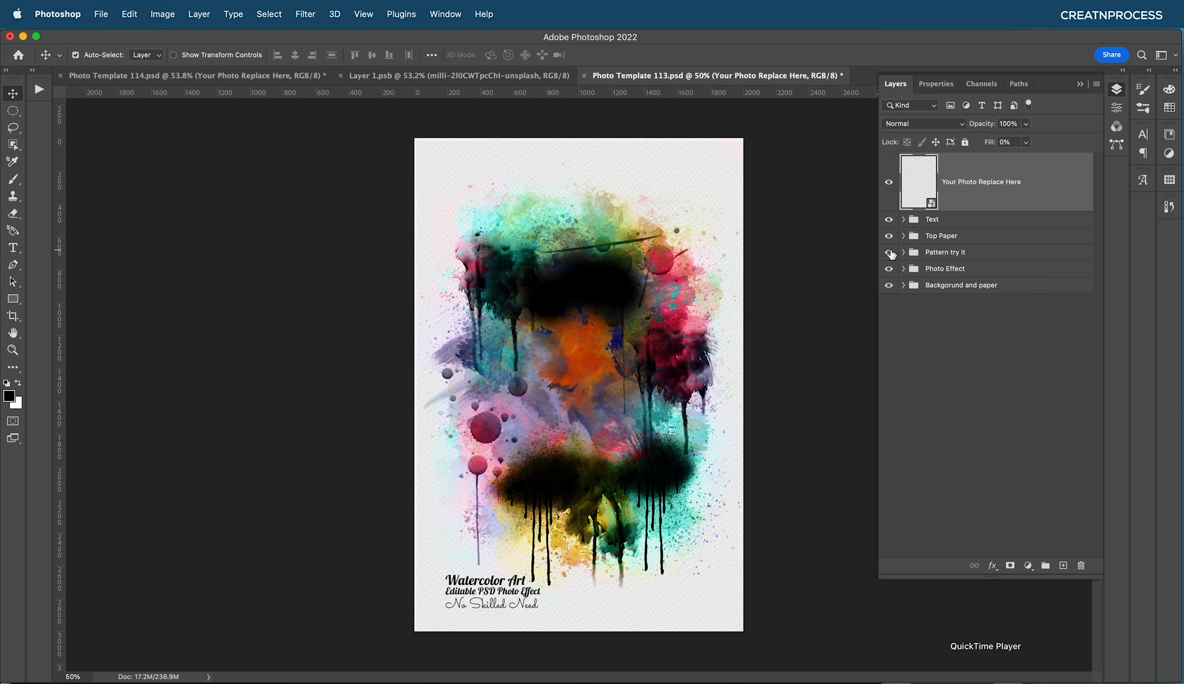
click(889, 252)
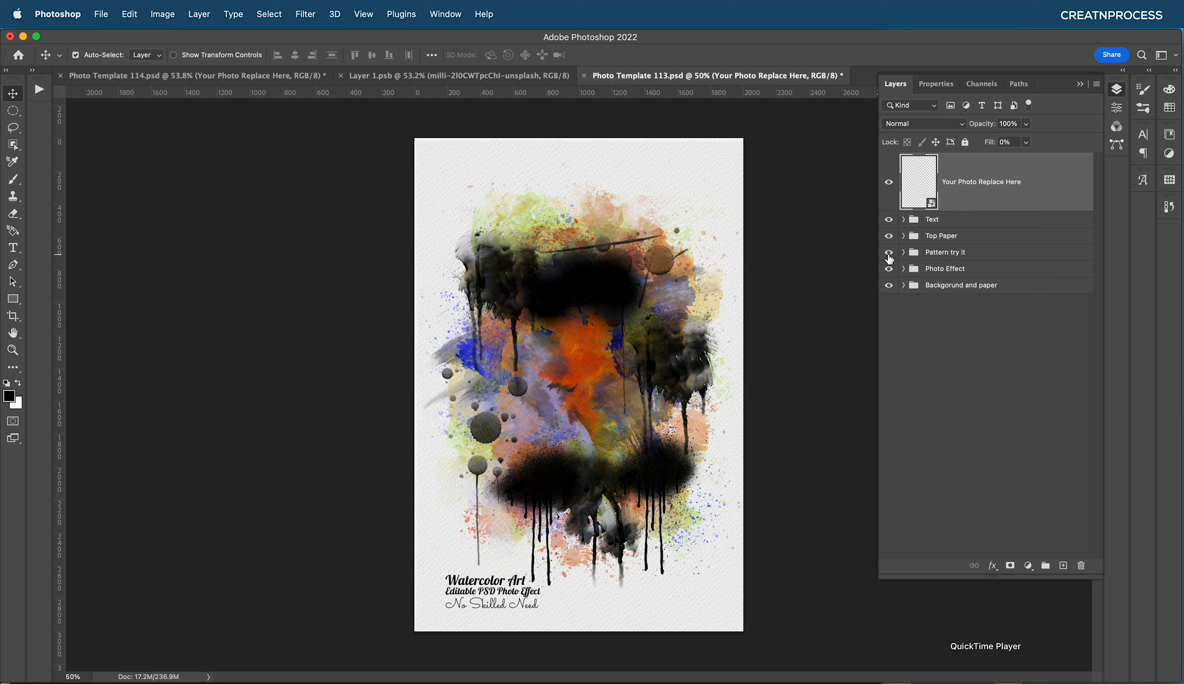
click(889, 252)
click(889, 220)
click(889, 253)
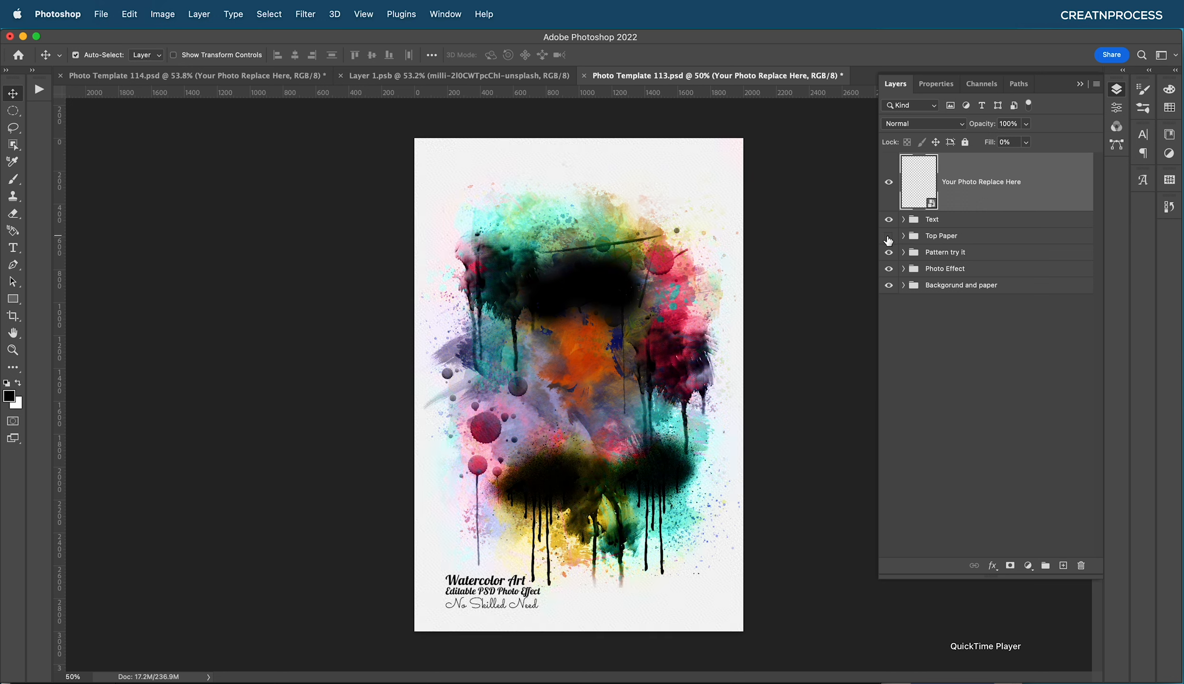
click(889, 252)
click(889, 252)
click(888, 256)
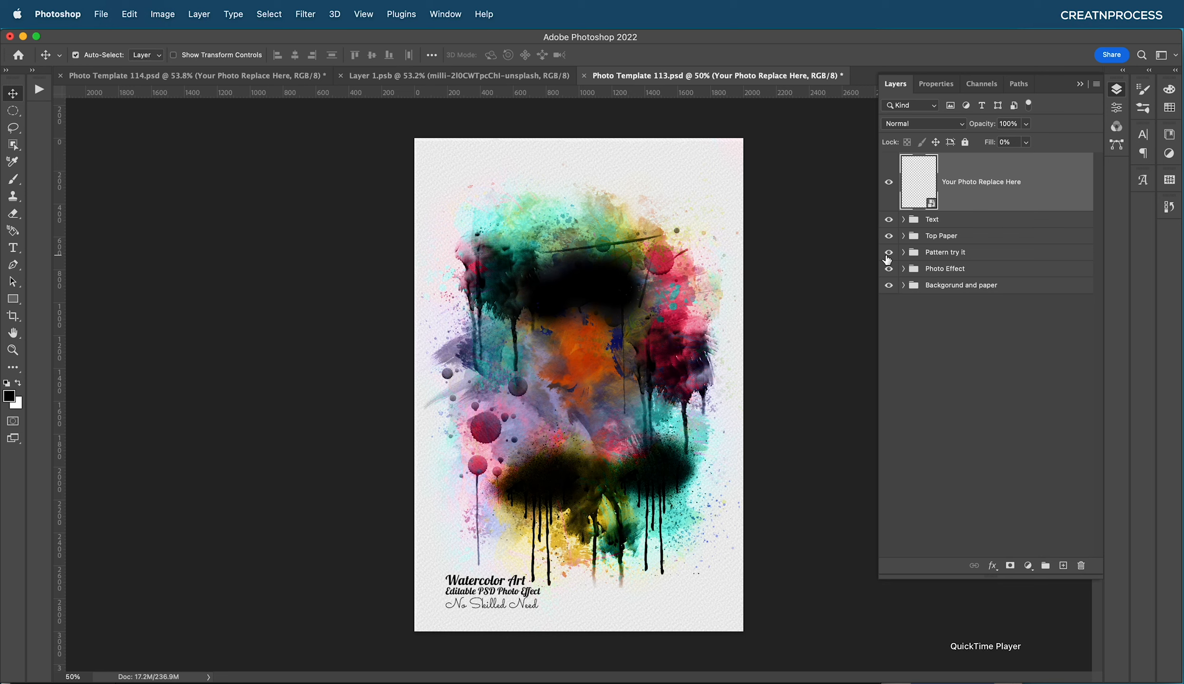
Hide the Pattern try it group and switch the Photo Effect group off and on to compare it.
click(887, 256)
click(889, 270)
click(890, 274)
click(889, 275)
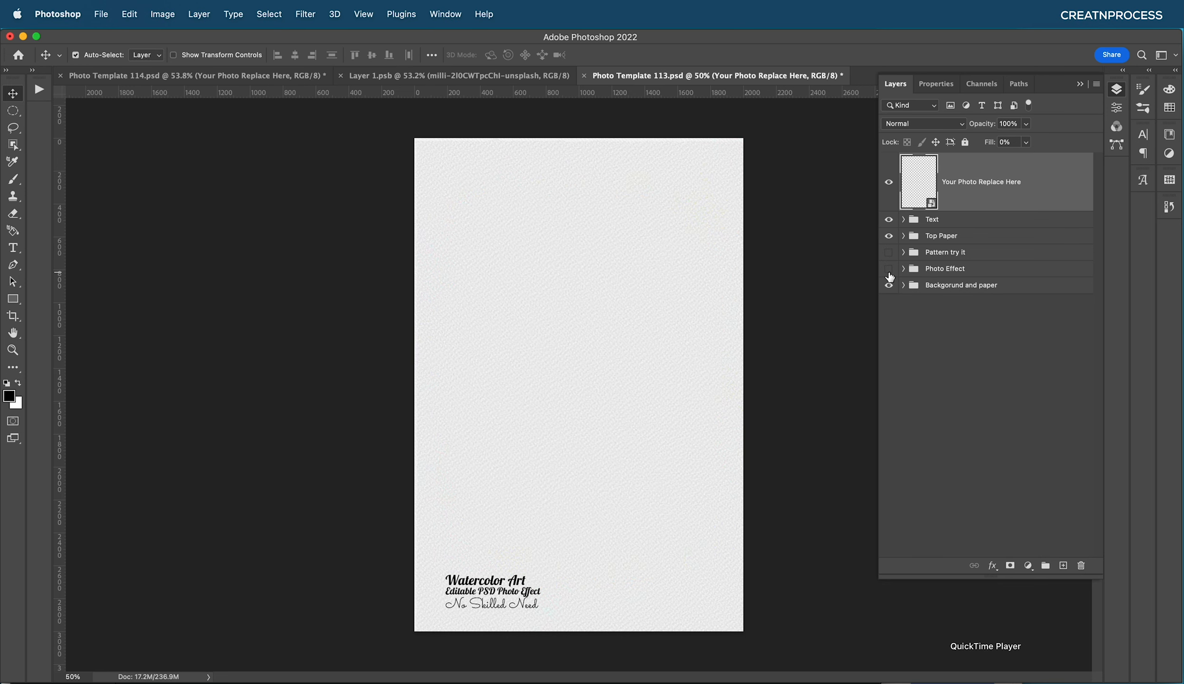
click(891, 274)
Expand the Photo Effect and Back Art groups, switching the Photo Outline and brush 07 layers off and on to inspect their contribution.
click(903, 270)
scroll(980, 371, down, 3)
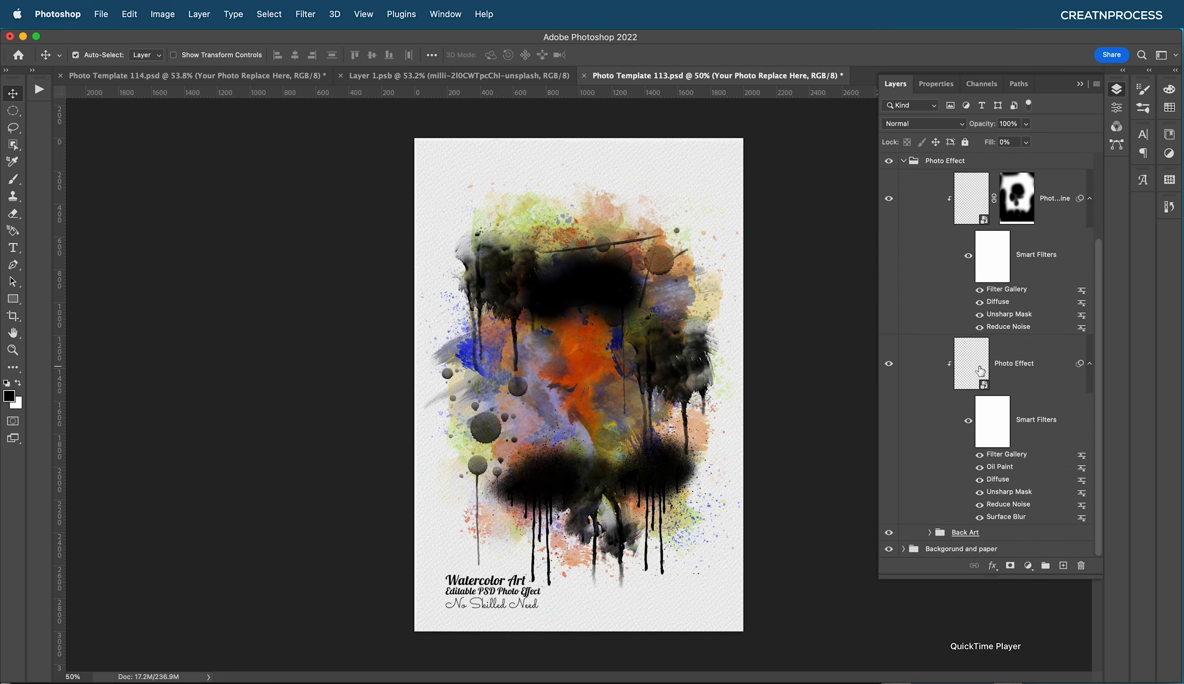
scroll(896, 334, up, 3)
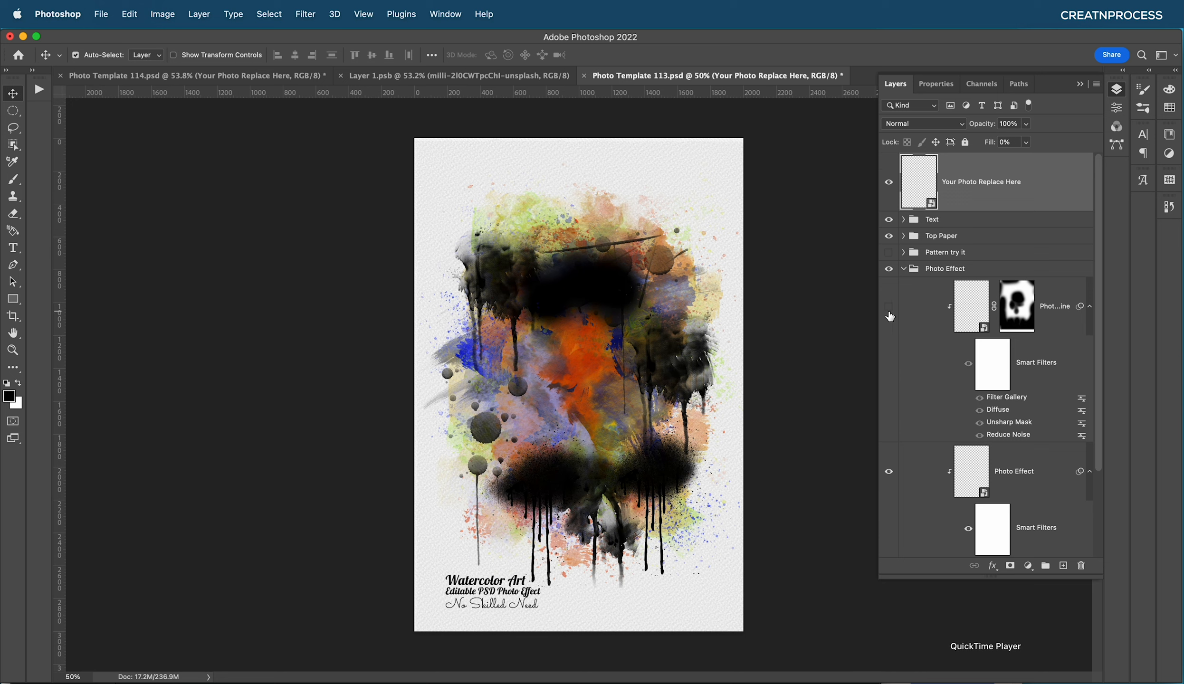
scroll(893, 333, down, 8)
click(888, 396)
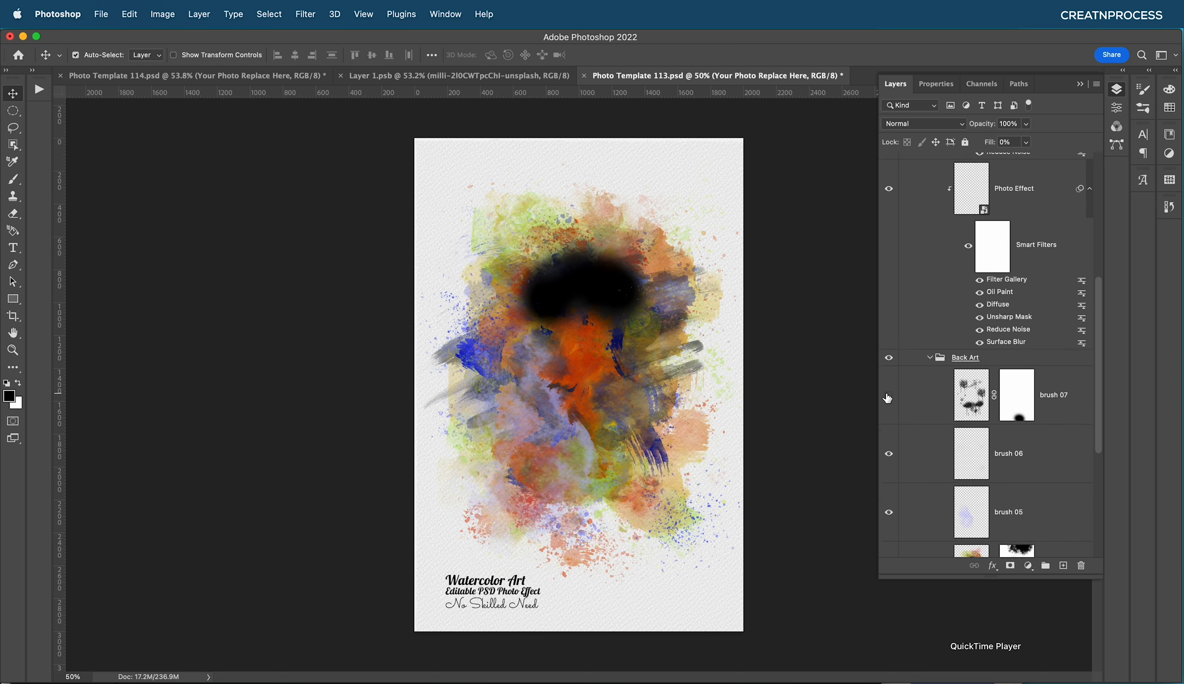
click(889, 396)
scroll(887, 399, down, 1)
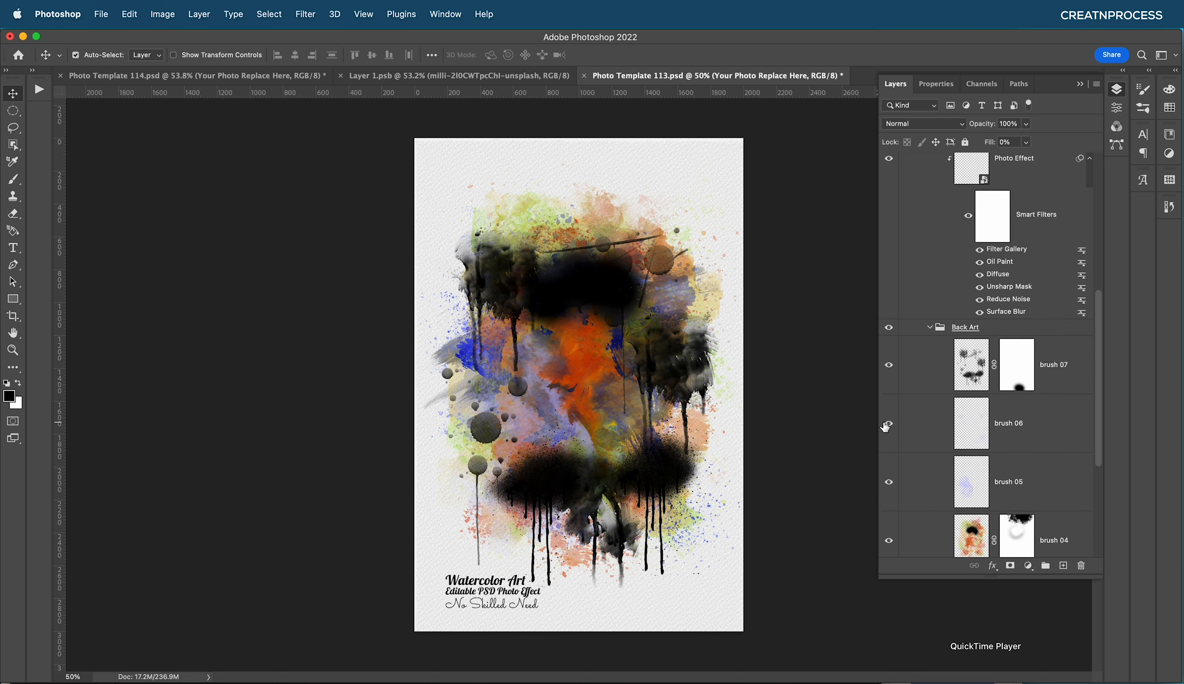
Hide and show the brush 05 and brush 04 layers to compare their effect on the artwork.
click(889, 485)
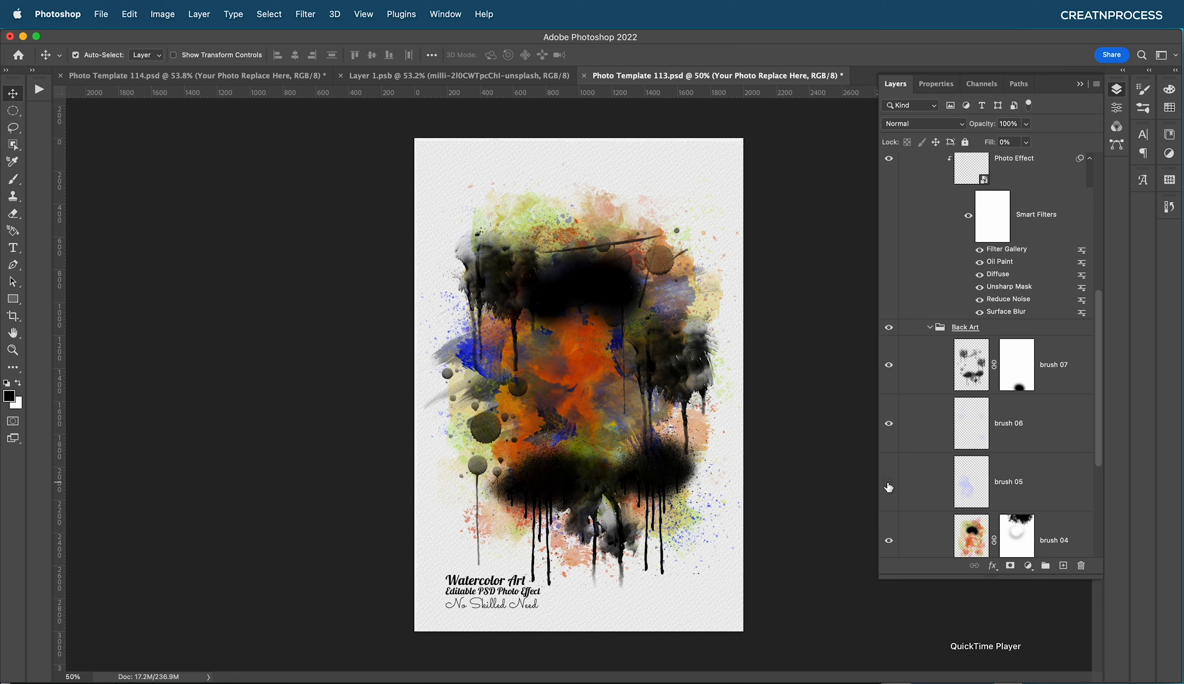
click(889, 484)
click(889, 483)
click(889, 483)
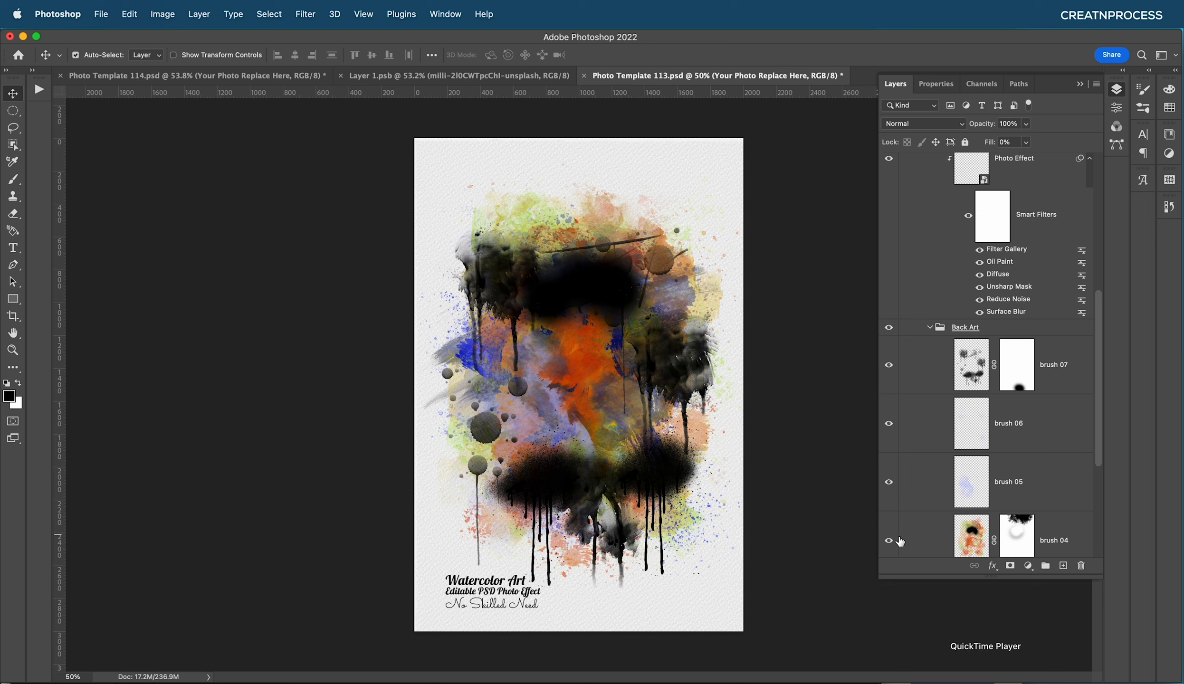
click(894, 541)
click(890, 542)
click(890, 542)
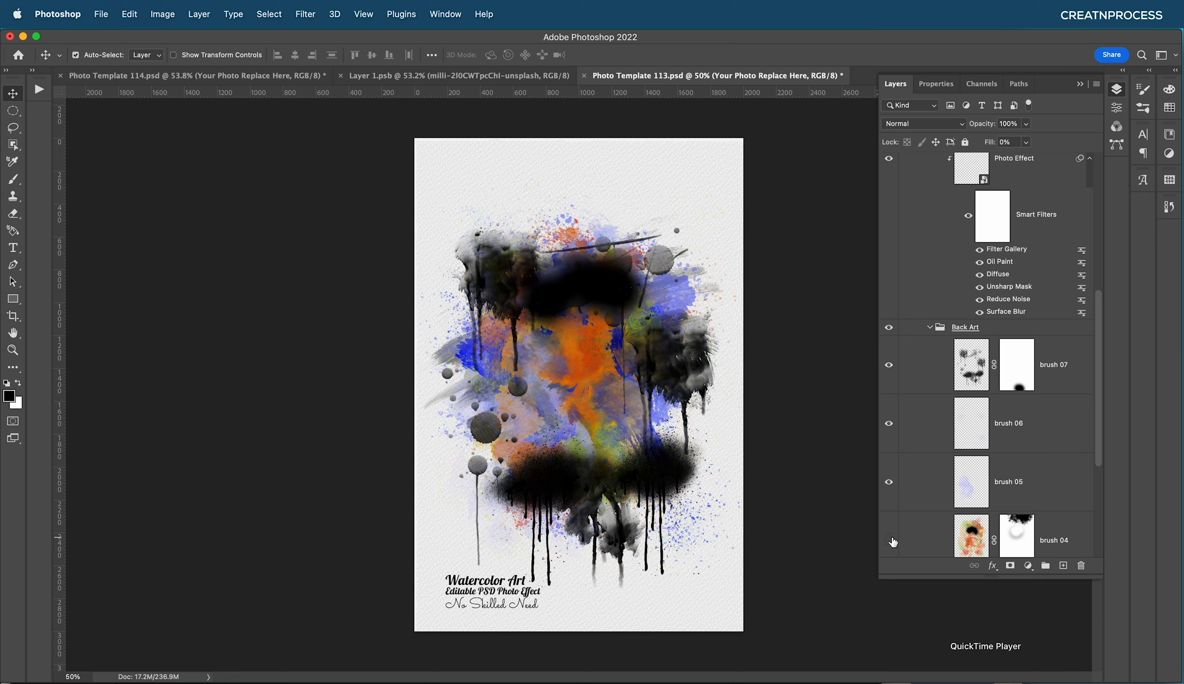
click(890, 541)
Collapse the layer groups and open the Your Photo Replace Here smart object for editing.
scroll(929, 492, up, 2)
scroll(929, 492, down, 2)
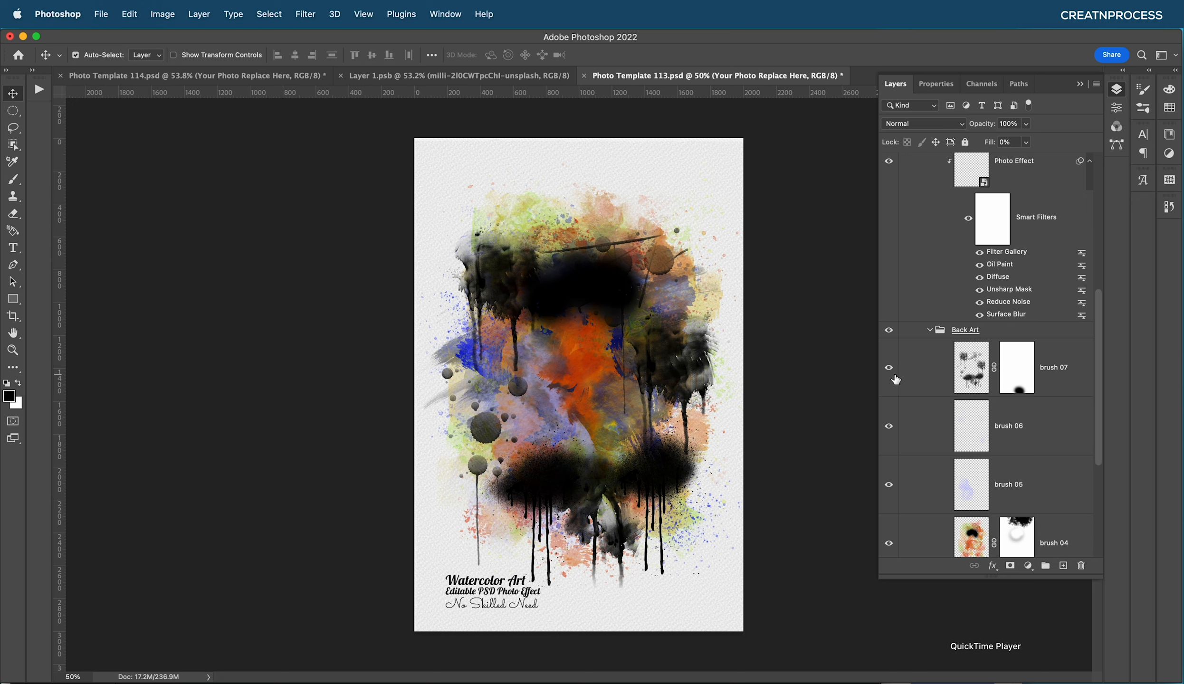
alt+click(929, 332)
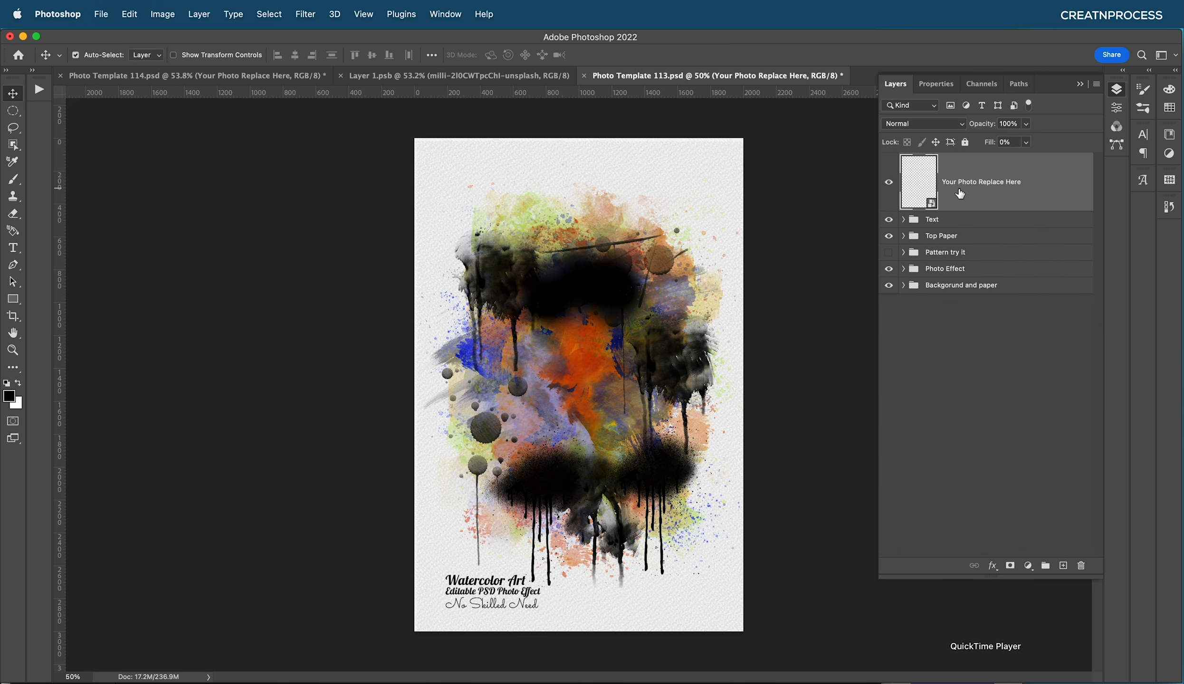
double_click(922, 196)
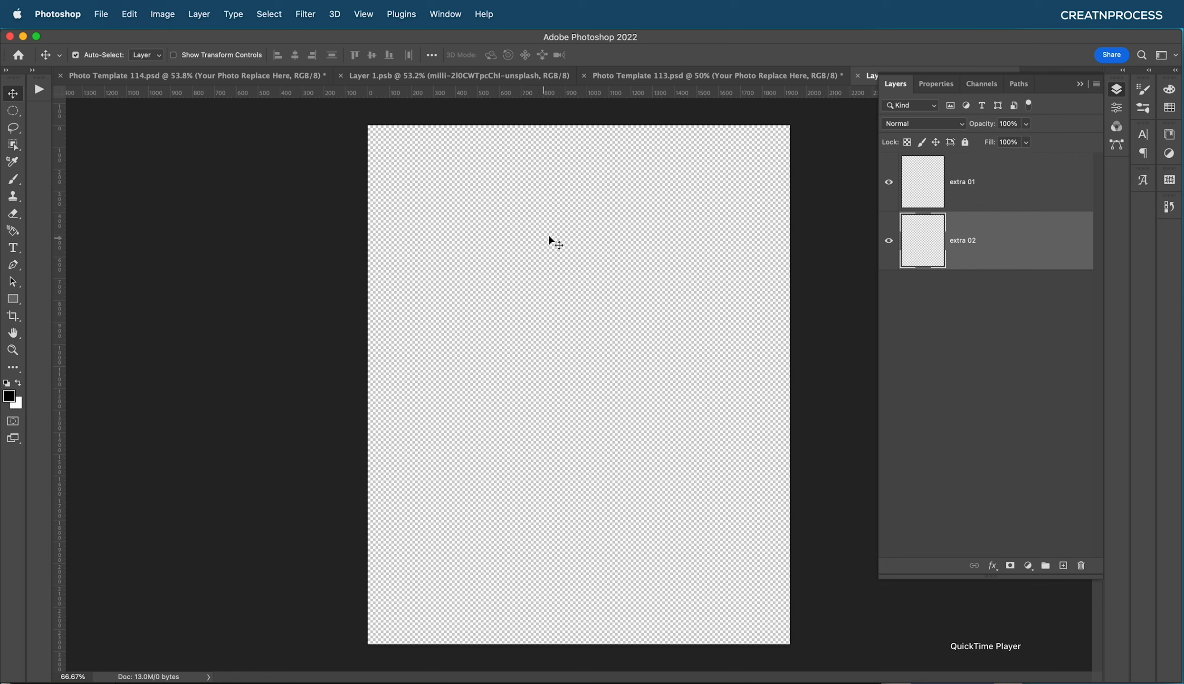
Switch to Finder and place the portrait of the woman in a white hat from the refrence photoes folder into the smart object.
key(super+Tab)
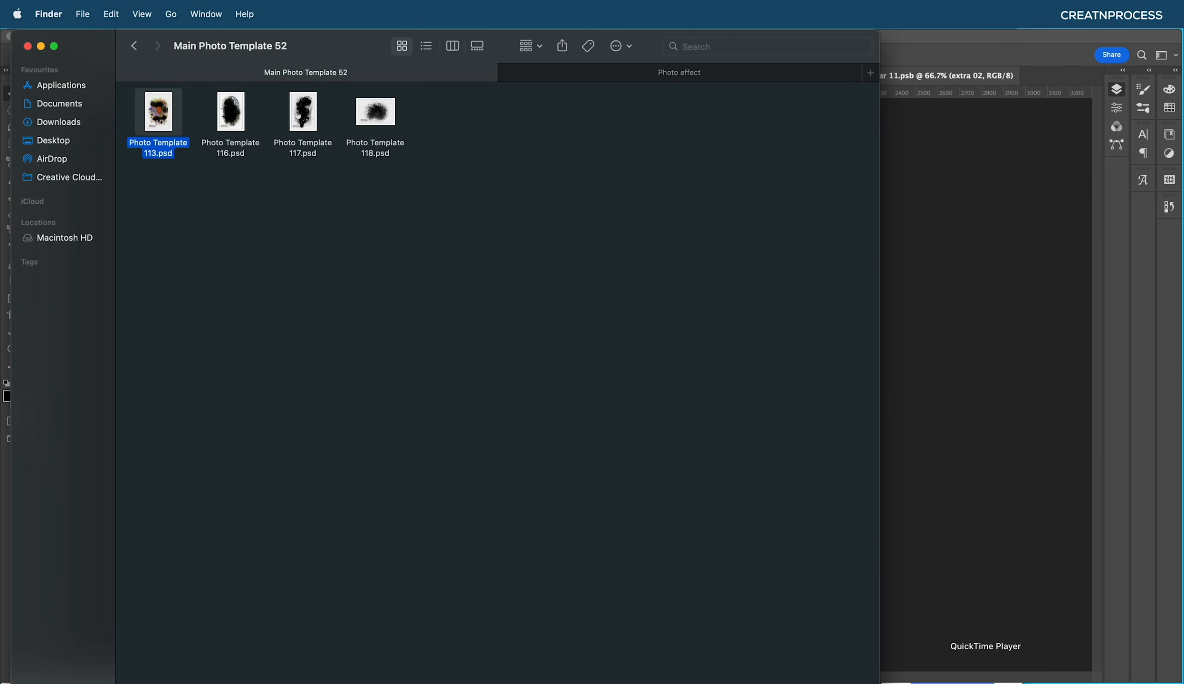
click(569, 75)
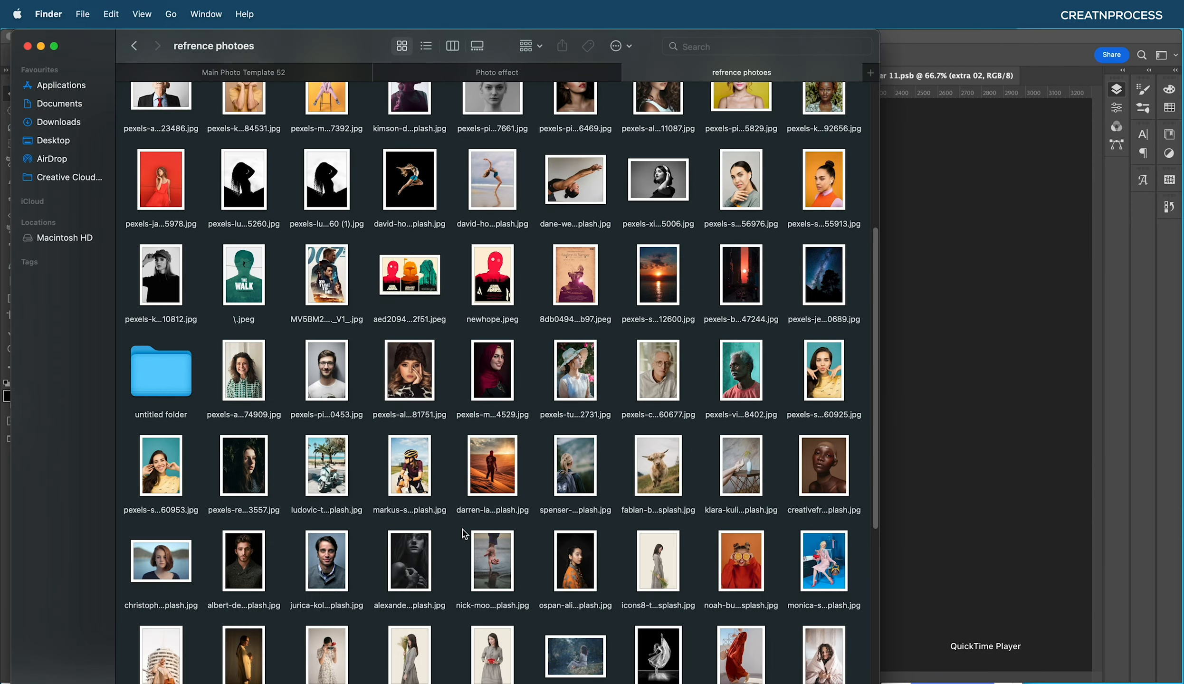
scroll(465, 533, up, 7)
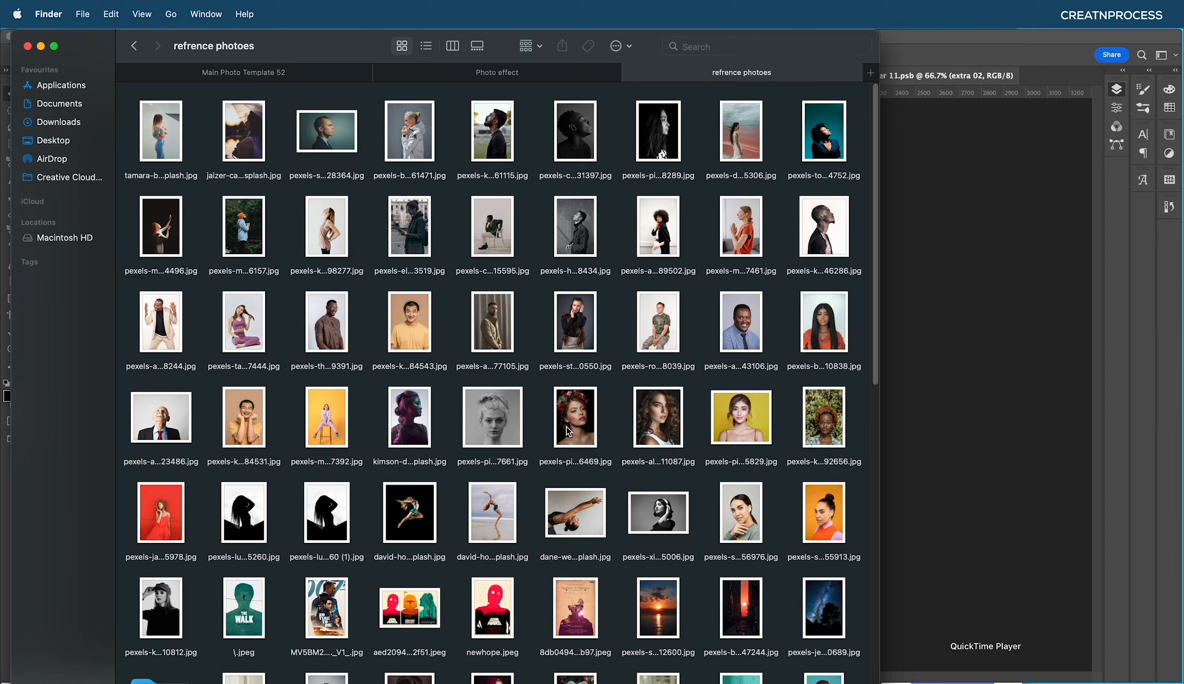
scroll(569, 433, down, 3)
drag(570, 449, 994, 432)
Scale the placed portrait to 50.16% to span the canvas width and shift it down to about Y 1370 px.
drag(758, 385, 792, 388)
drag(404, 386, 374, 387)
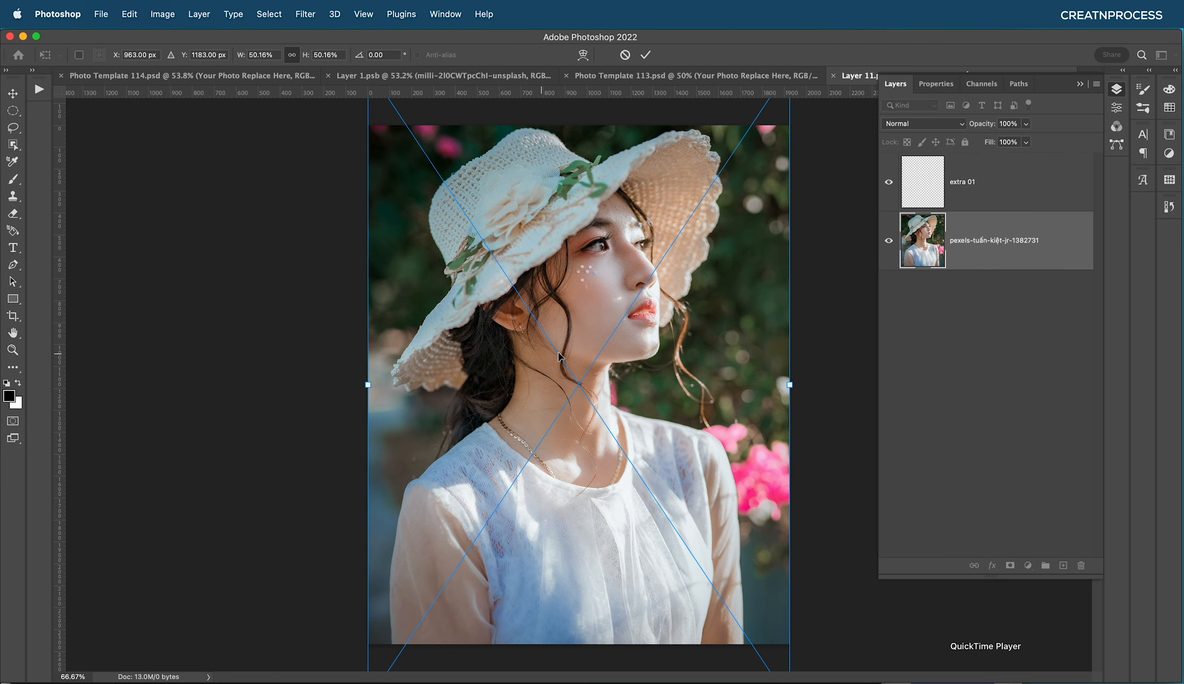
drag(559, 355, 557, 393)
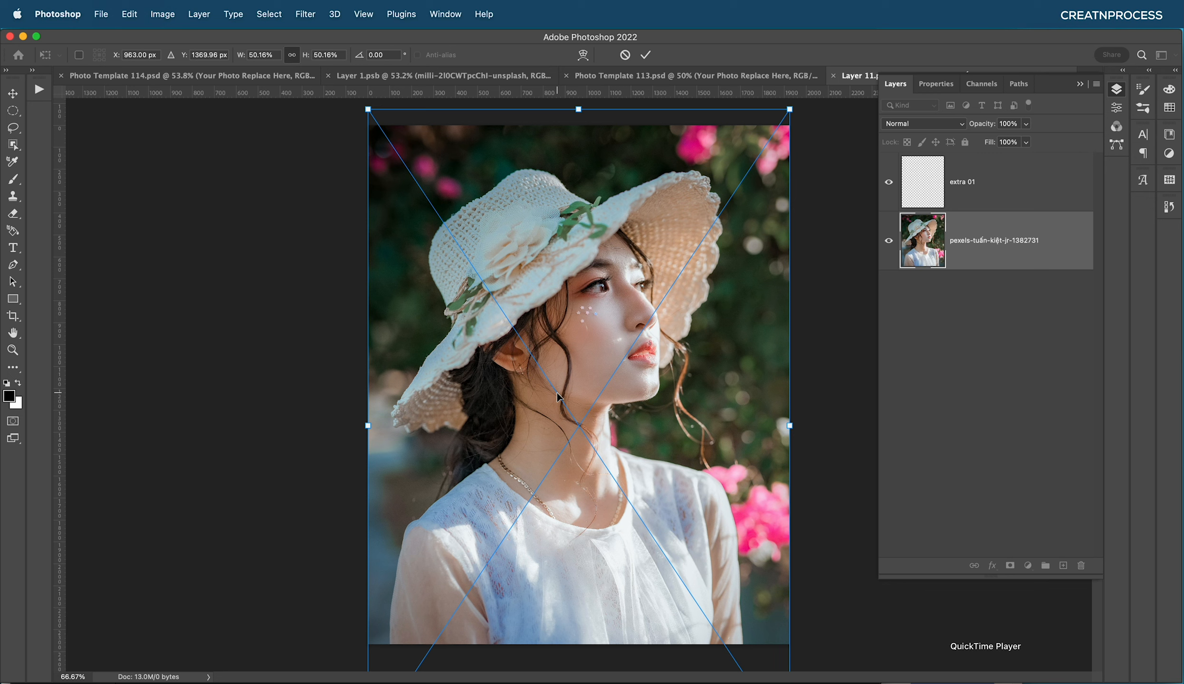
key(Return)
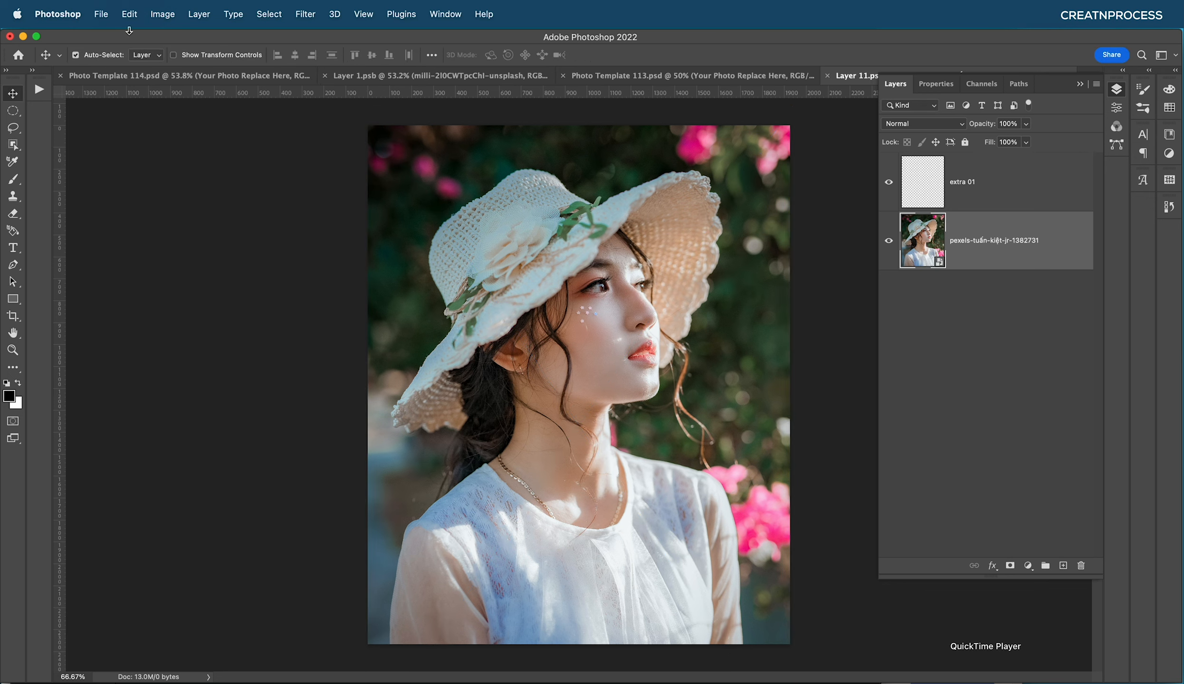
Save the smart object and return to the Photo Template 113.psd document.
click(111, 20)
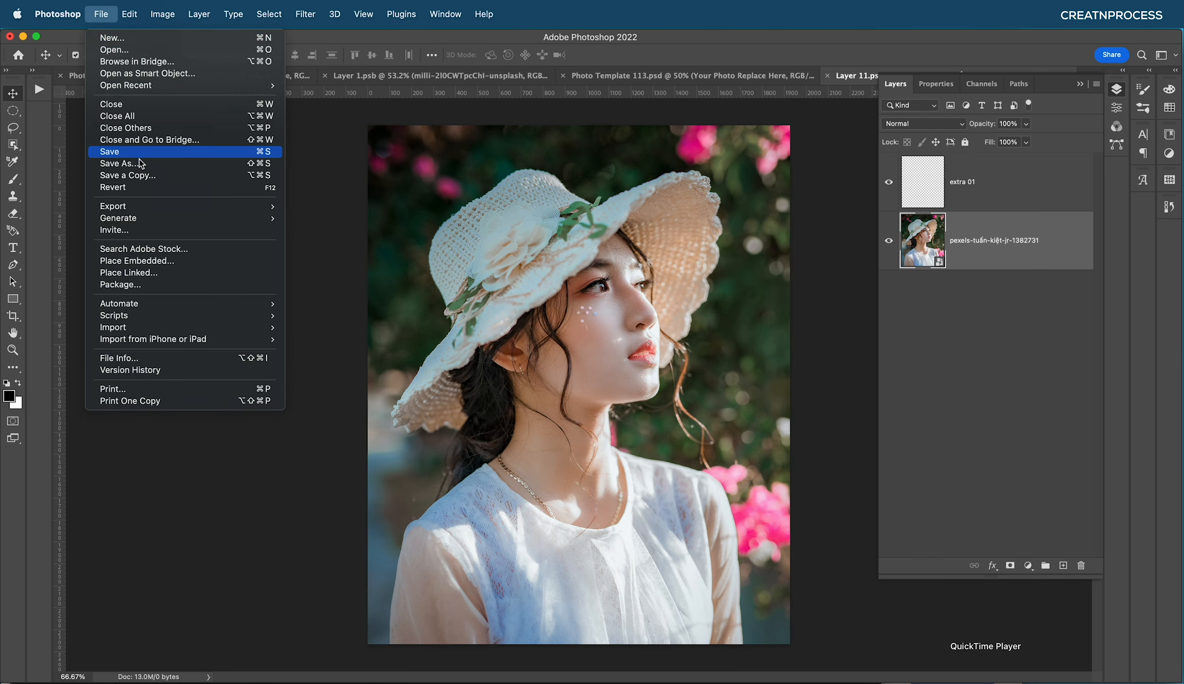
click(131, 153)
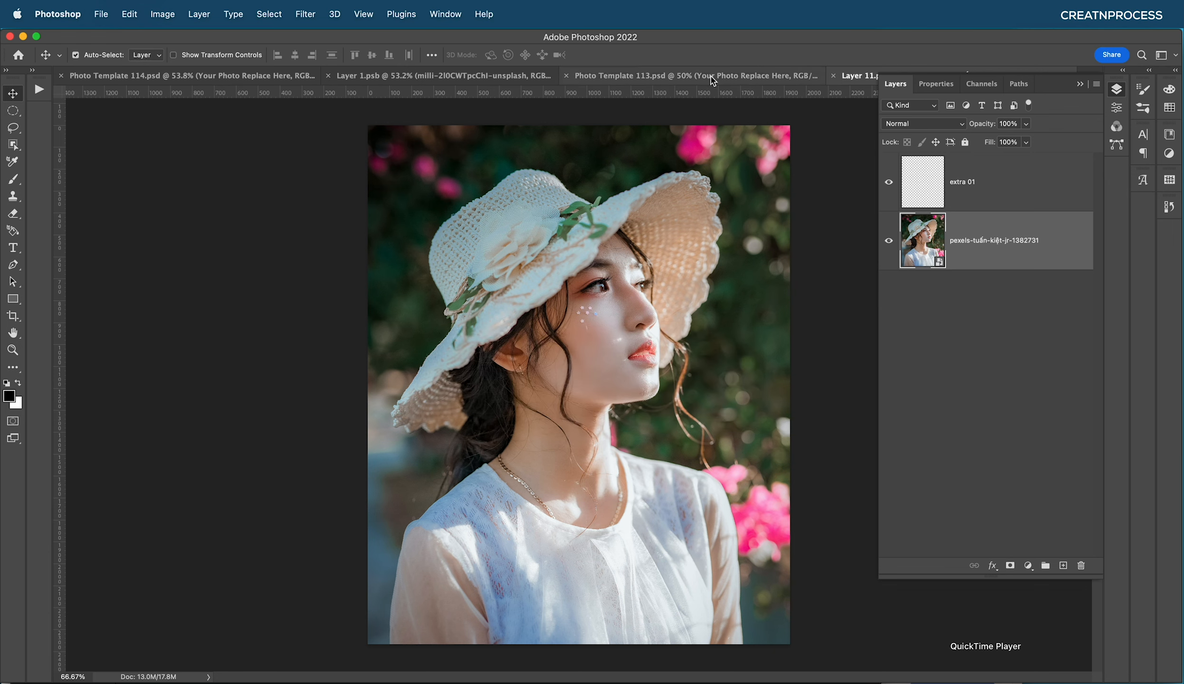
click(713, 78)
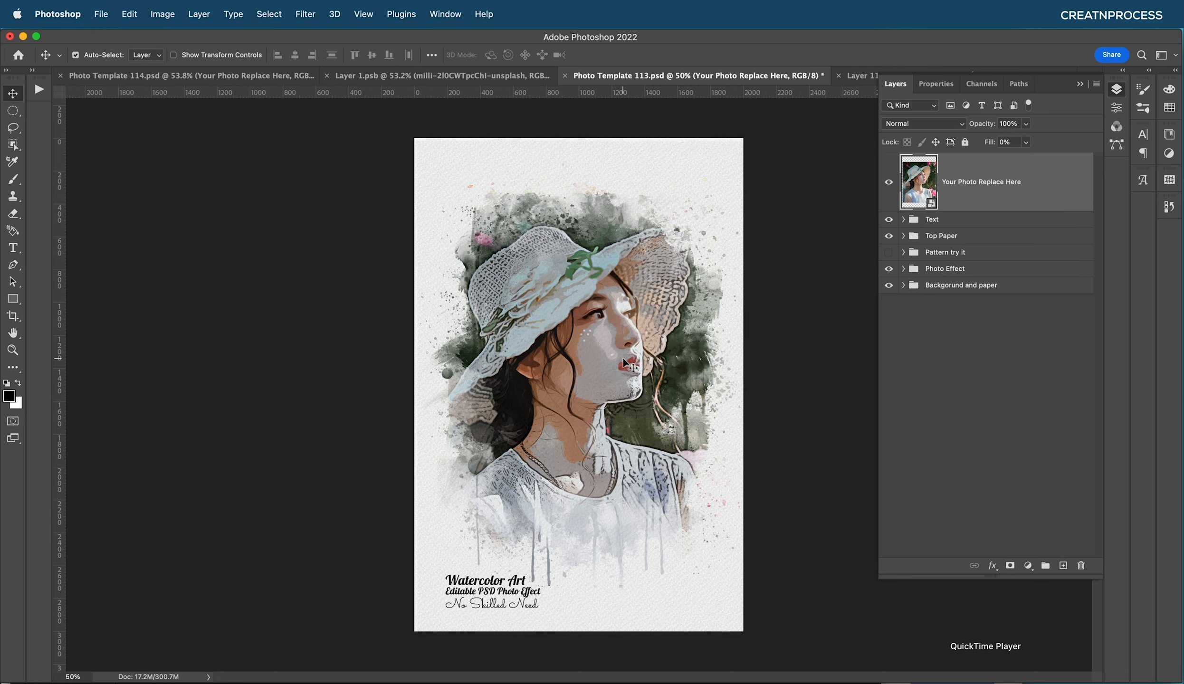
Inspect the watercolor portrait, comparing it with the Pattern try it and Photo Effect groups shown and hidden.
key(super)
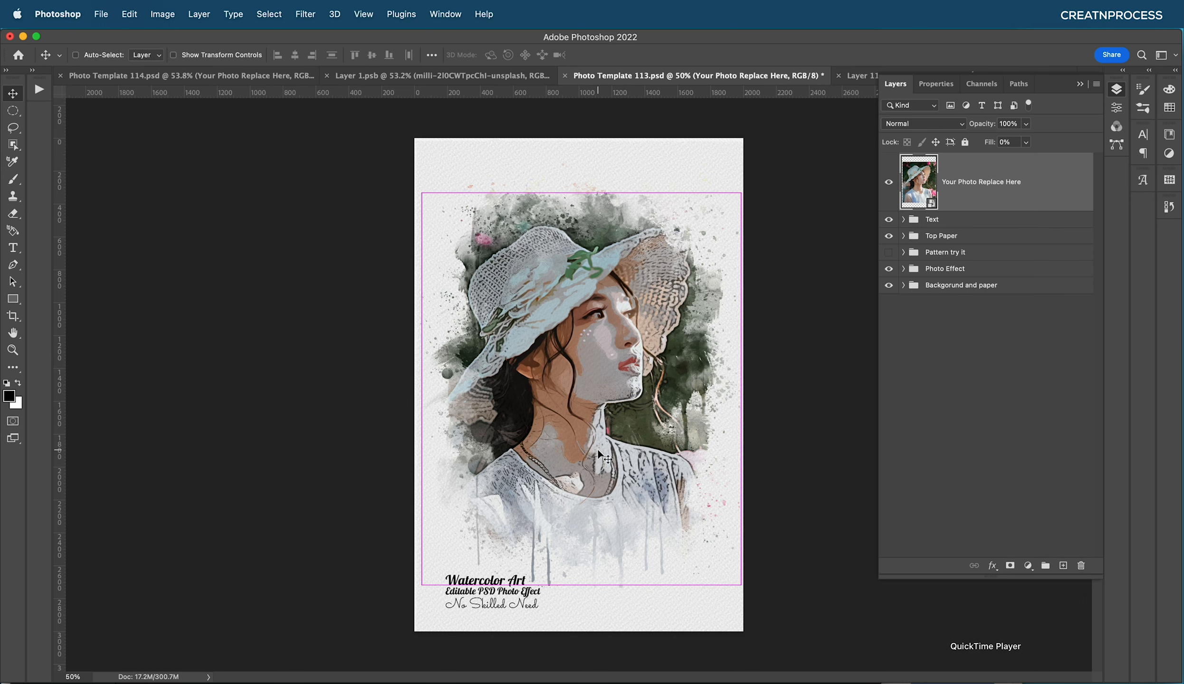
scroll(599, 452, up, 2)
scroll(622, 386, up, 2)
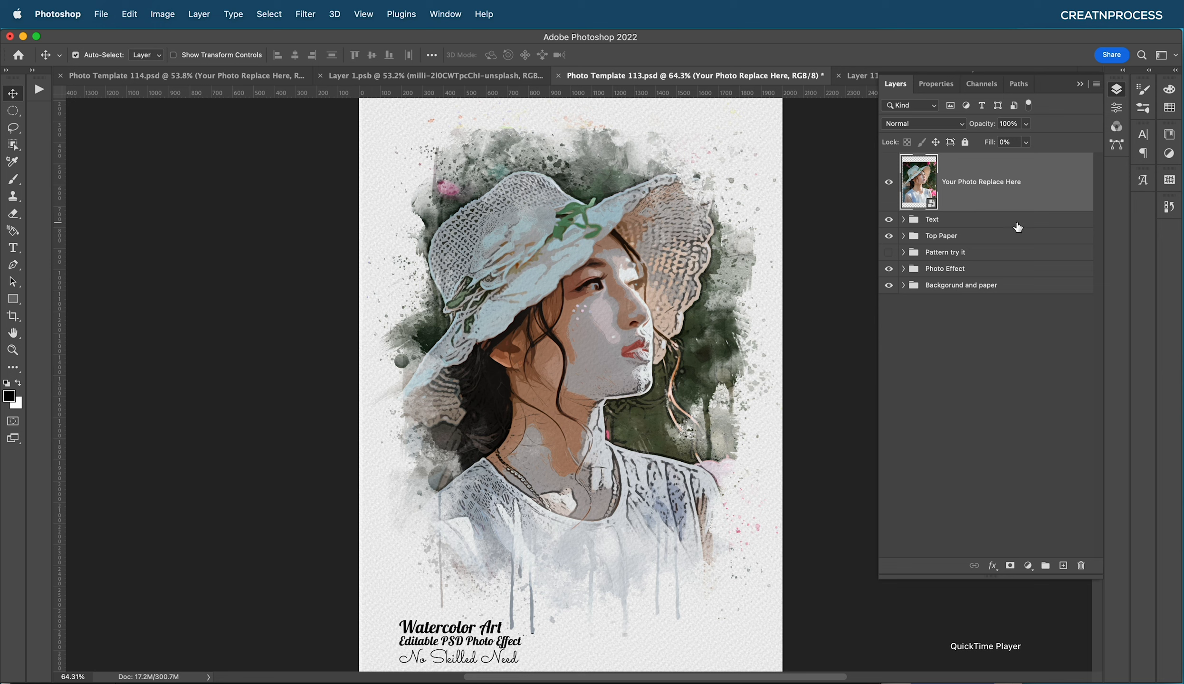
click(888, 253)
click(889, 252)
click(889, 269)
click(889, 269)
click(889, 269)
click(889, 269)
Expand the Photo Effect group and compare the result with the Photo Effect layer and the outline's Filter Gallery filter off and on.
click(903, 269)
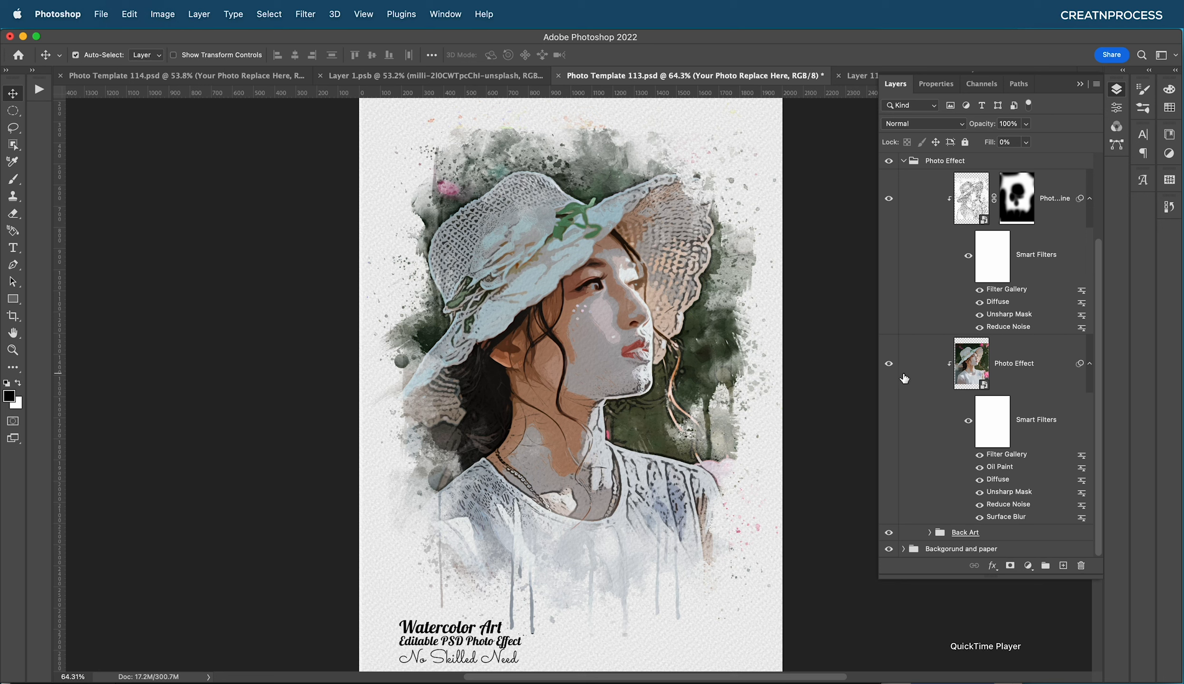
click(889, 364)
click(889, 364)
scroll(945, 373, up, 3)
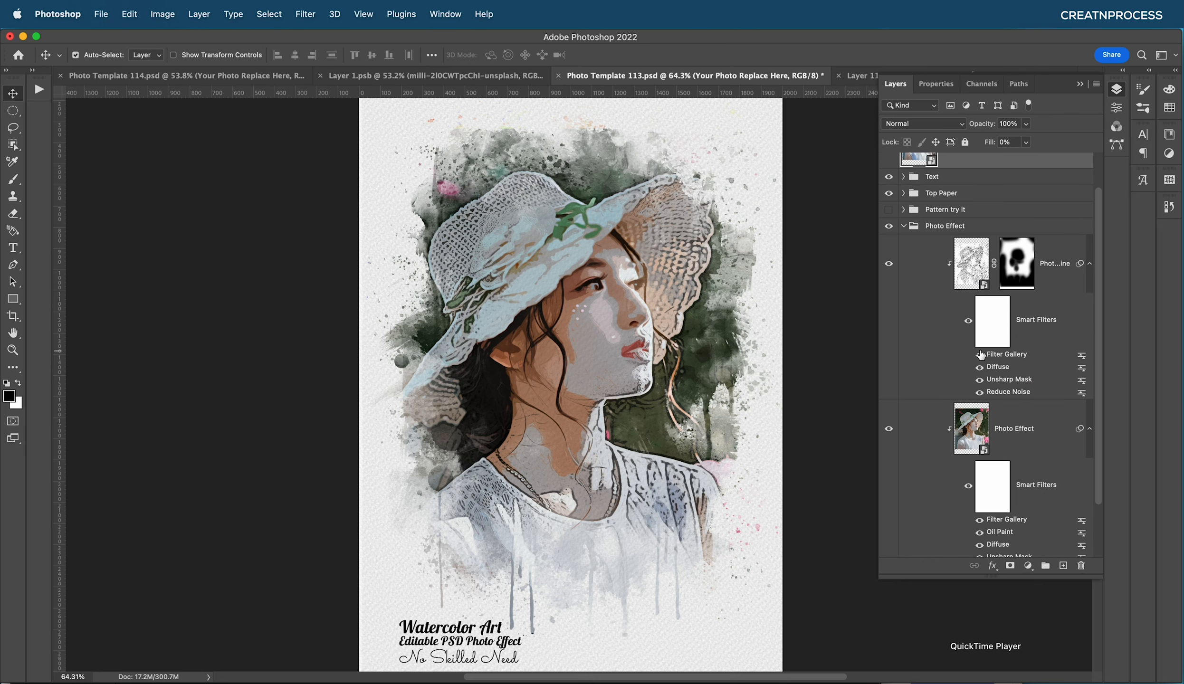
click(979, 356)
click(980, 356)
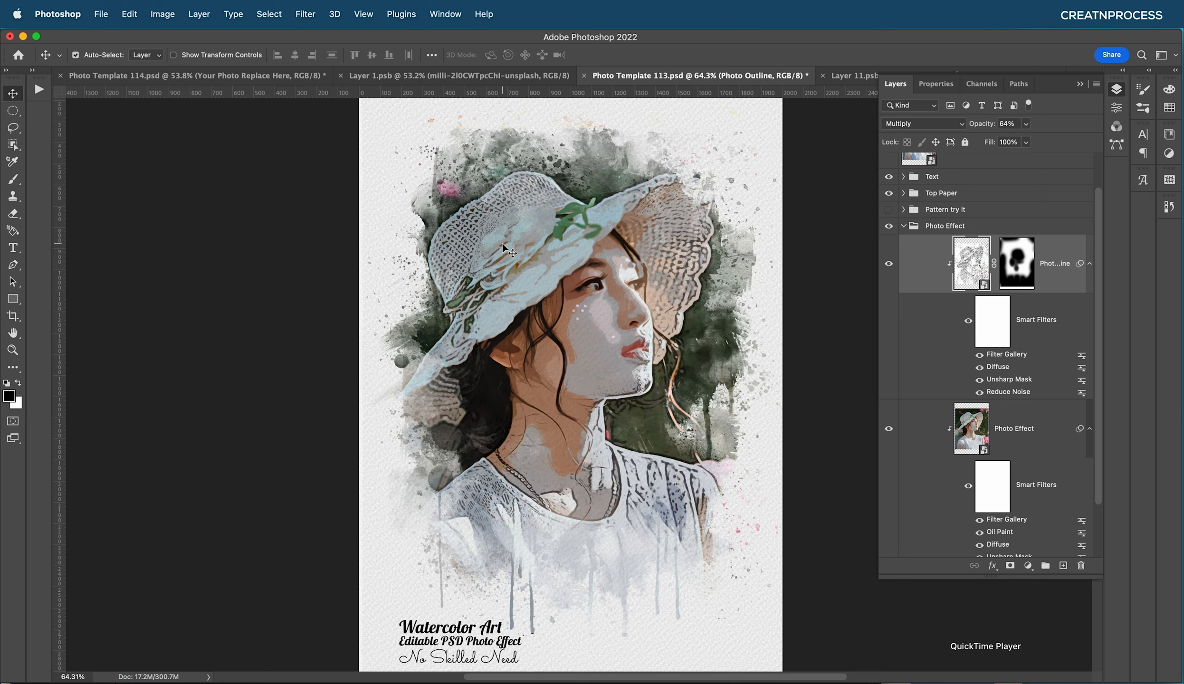
Hide and show the Photo Outline and Photo Effect layers in turn to compare line work and painted color.
click(888, 264)
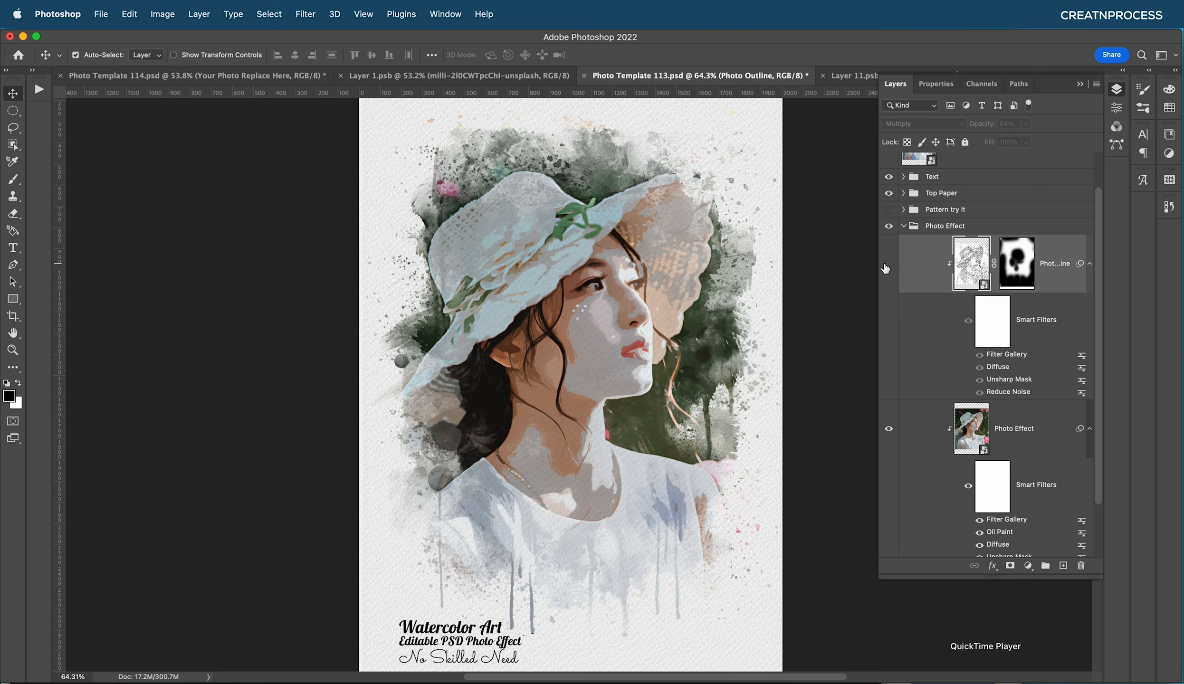
click(887, 265)
click(889, 429)
click(890, 430)
scroll(891, 436, down, 3)
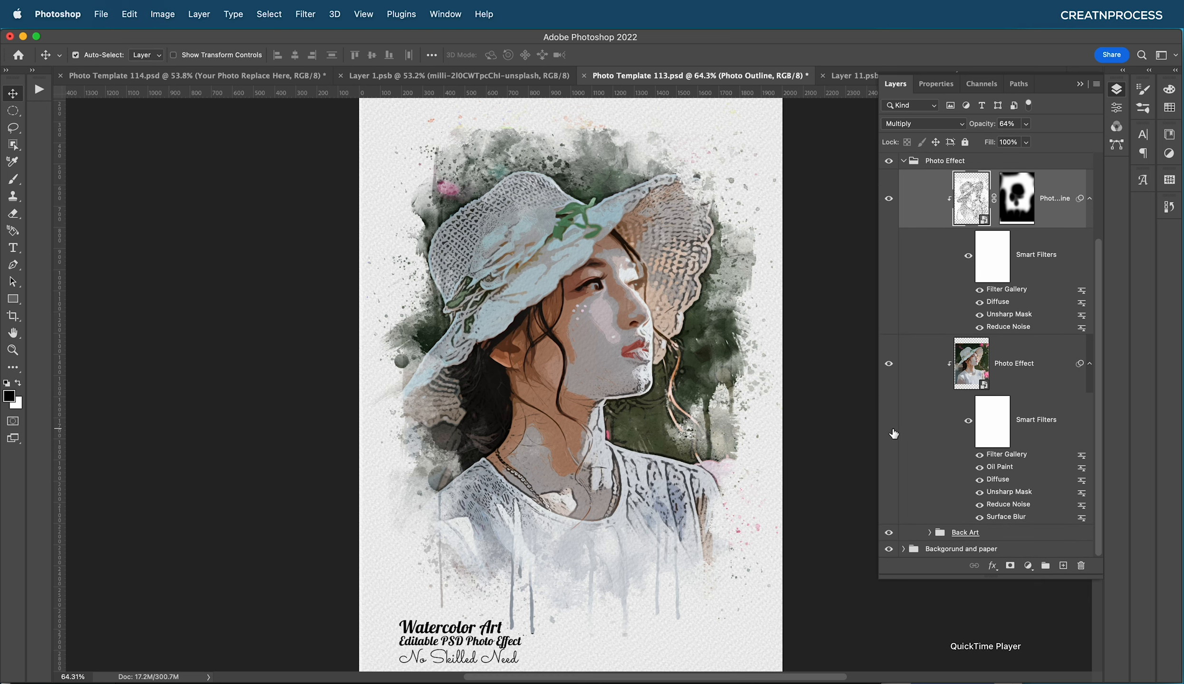
Edit the Photo Outline layer's Filter Gallery, setting the Photocopy filter to Detail 10 and Darkness 47.
scroll(938, 322, up, 3)
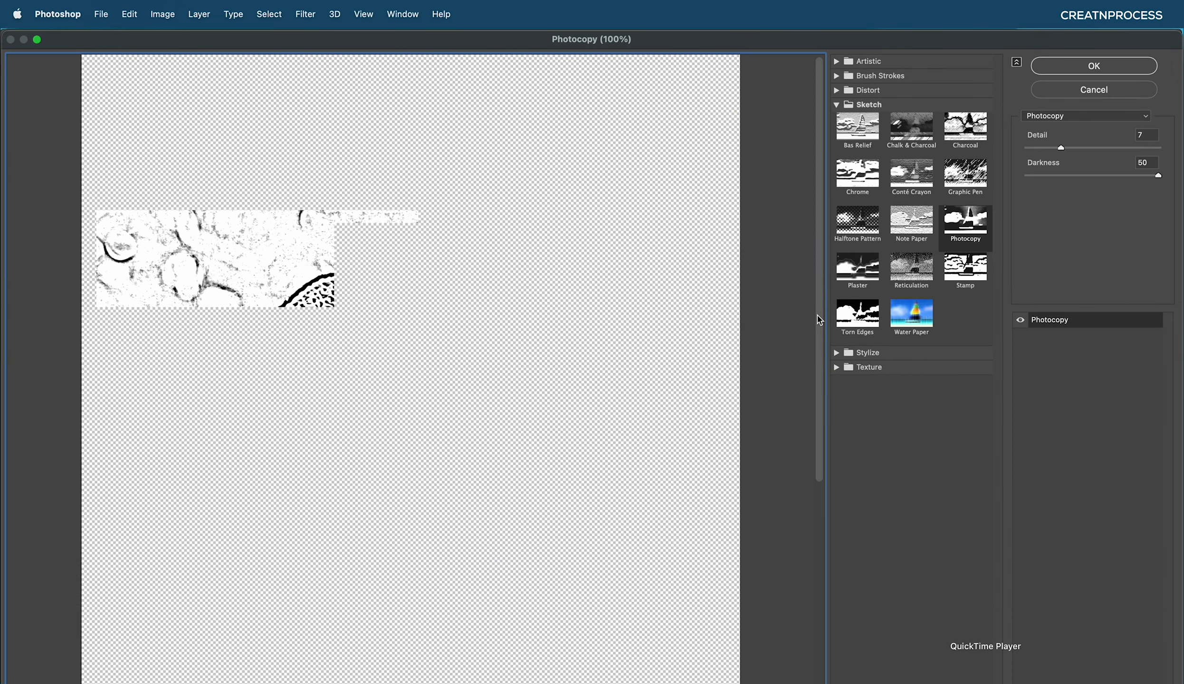
scroll(587, 382, down, 5)
scroll(583, 378, up, 5)
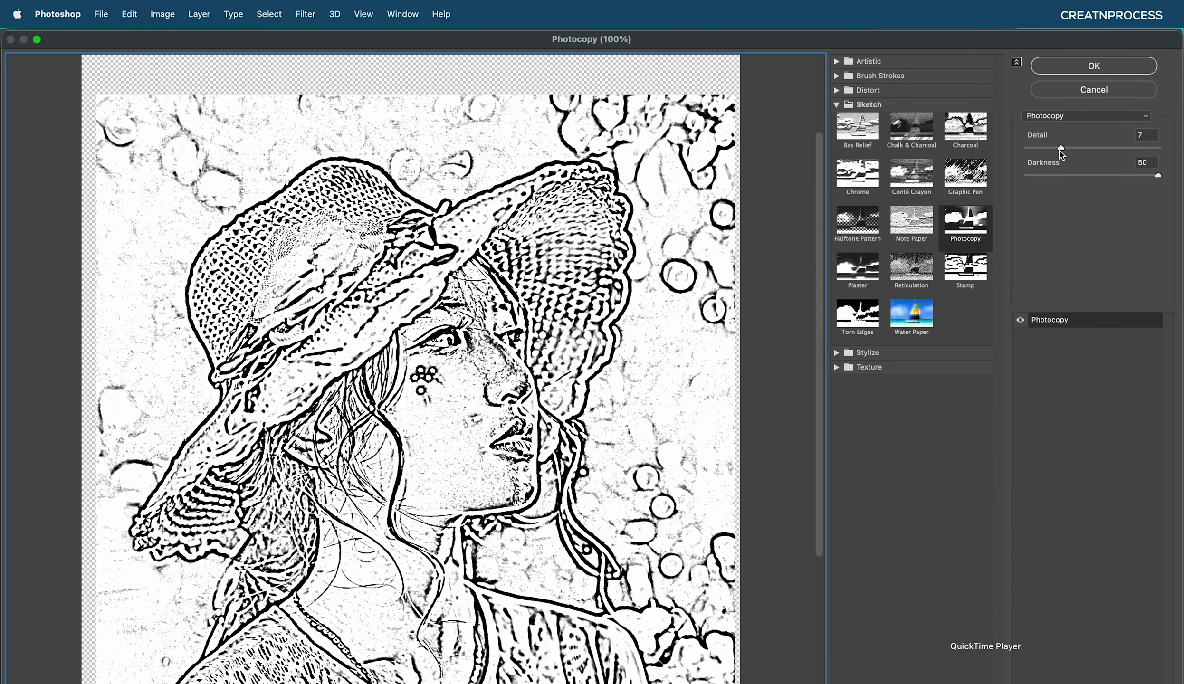
mouse_move(1061, 149)
mouse_down()
mouse_move(1047, 153)
mouse_move(1079, 148)
mouse_move(1034, 151)
mouse_move(1080, 151)
mouse_up()
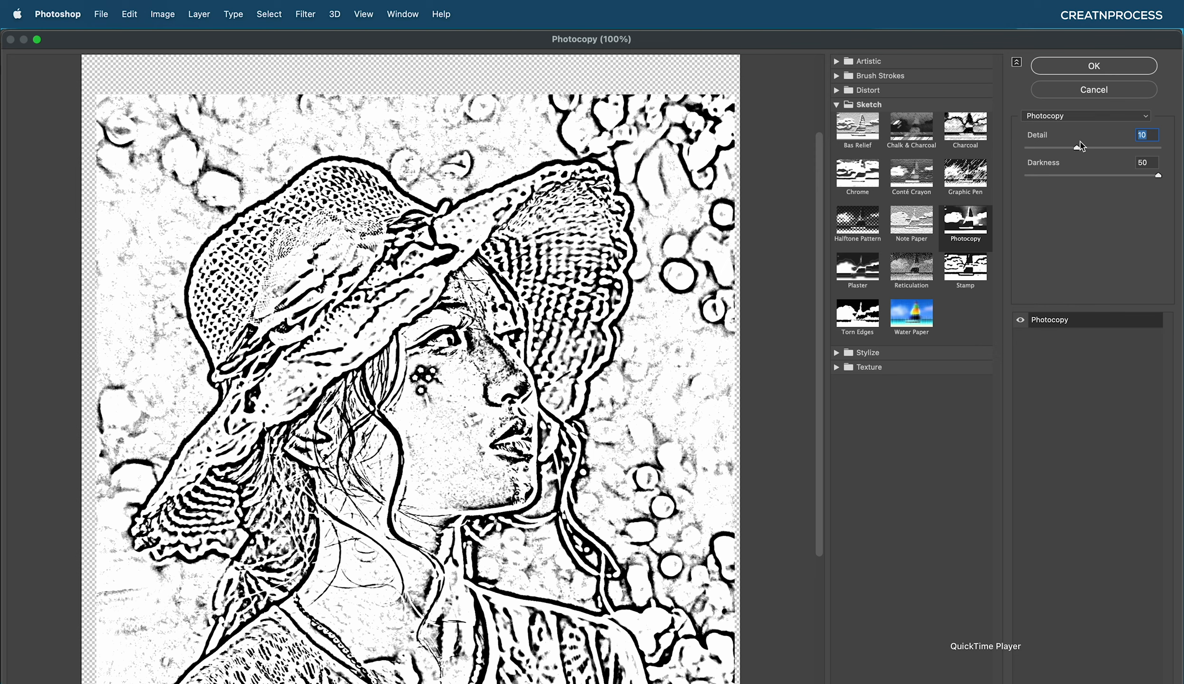
mouse_move(1157, 176)
mouse_down()
mouse_move(1107, 176)
mouse_move(1151, 176)
mouse_up()
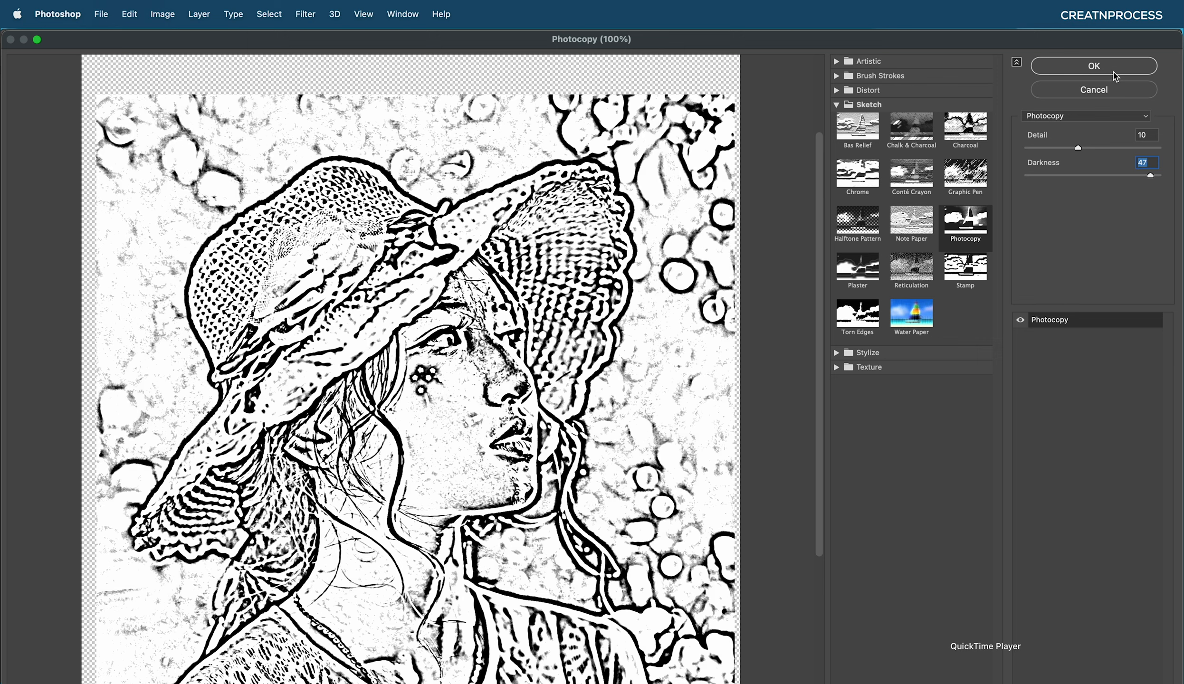
click(1094, 66)
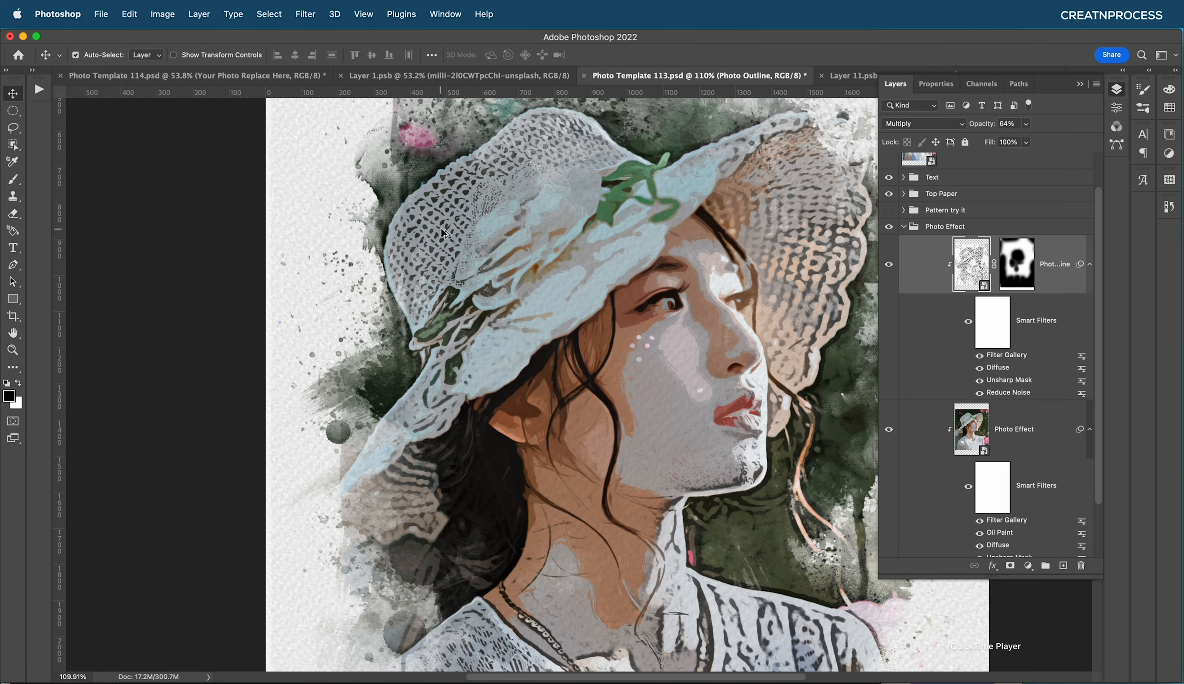
Open the Photo Effect layer's Filter Gallery and set the Cutout filter's Number of Levels to 3.
key(super+0)
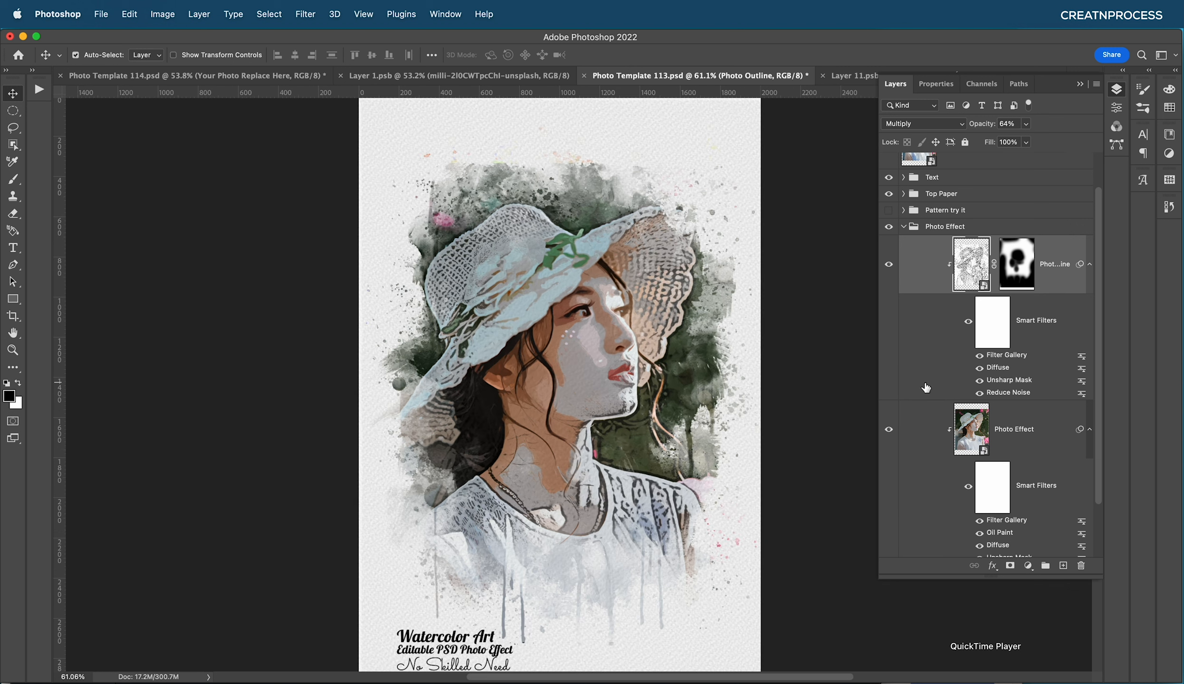
scroll(925, 386, down, 3)
scroll(926, 382, down, 1)
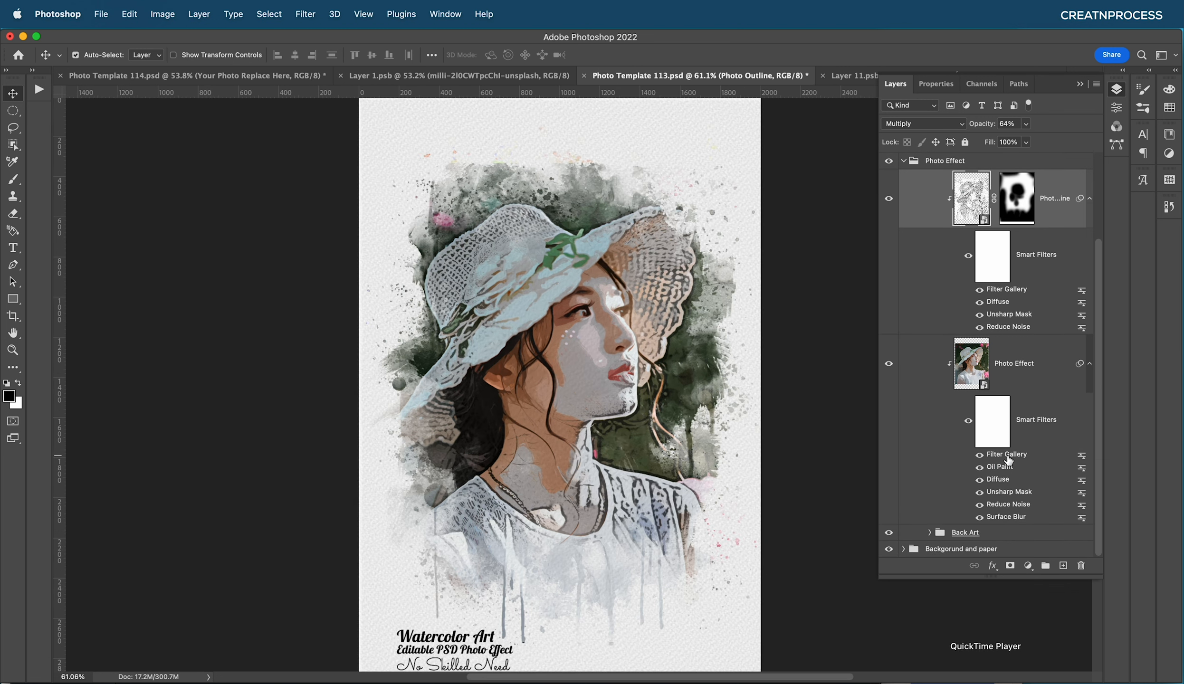
double_click(1008, 459)
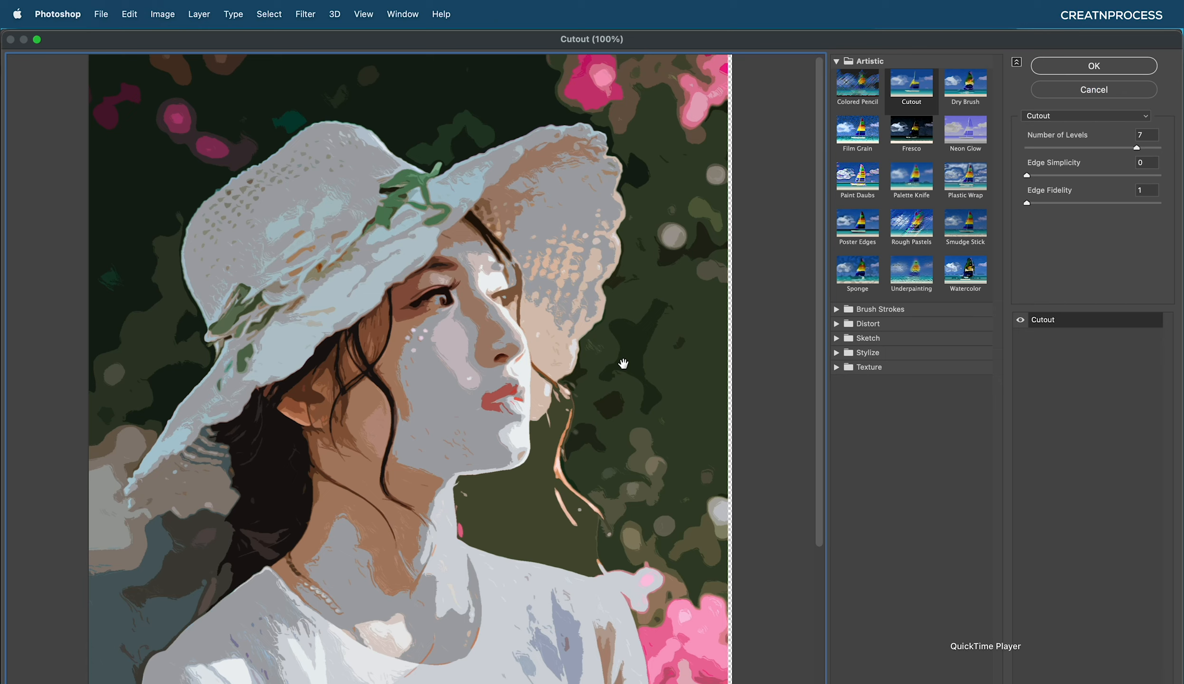
mouse_move(1090, 149)
mouse_down()
mouse_move(1056, 148)
mouse_move(1099, 150)
mouse_up()
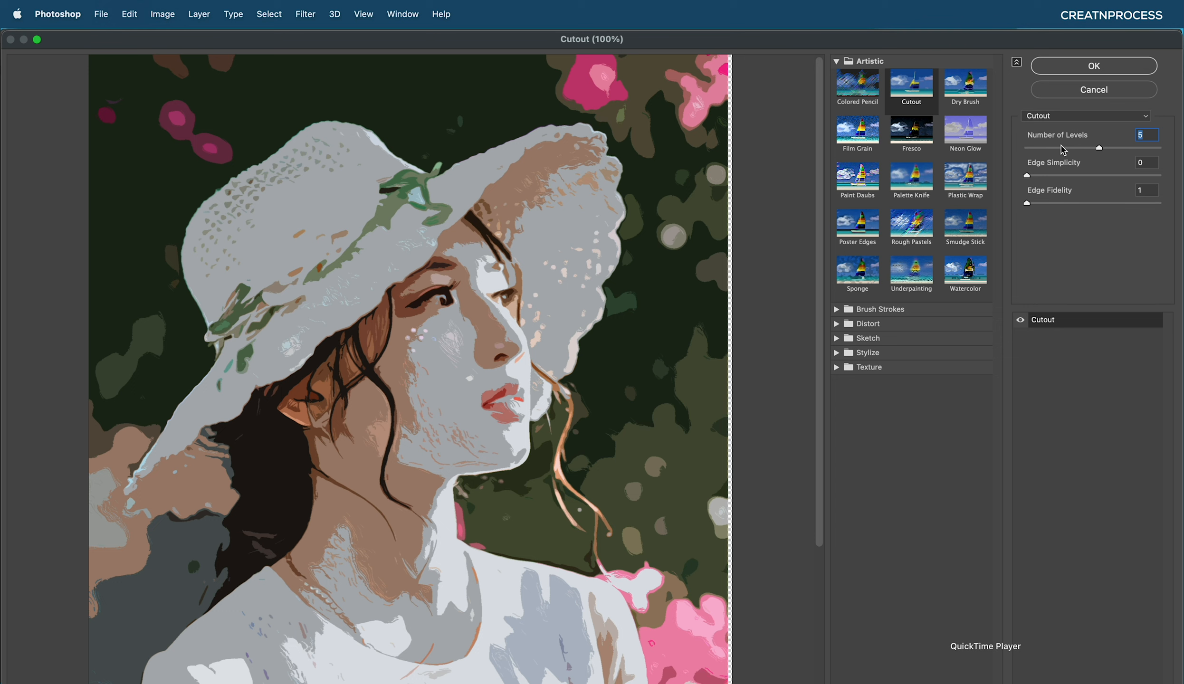
drag(1042, 149, 1029, 149)
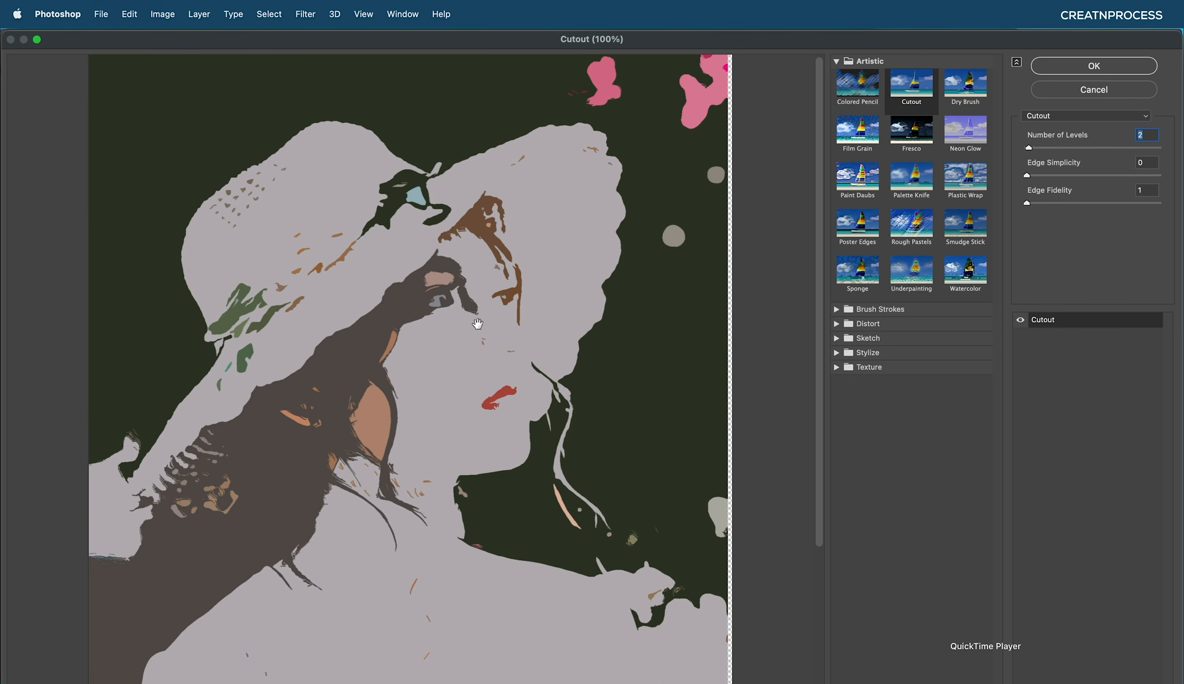
click(1046, 148)
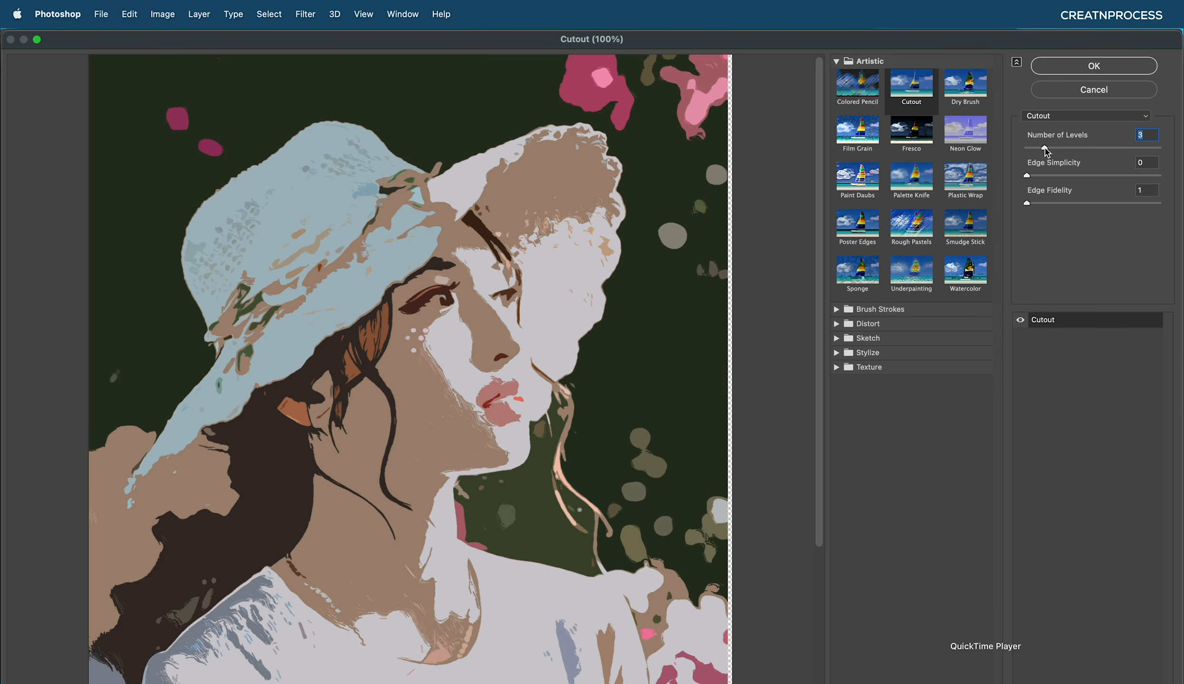
mouse_move(1046, 149)
mouse_down()
mouse_move(1180, 153)
mouse_move(1047, 152)
mouse_up()
Set the Cutout filter's Edge Simplicity to 6 after trying 8.
drag(1027, 176, 1031, 175)
drag(1086, 177, 1141, 179)
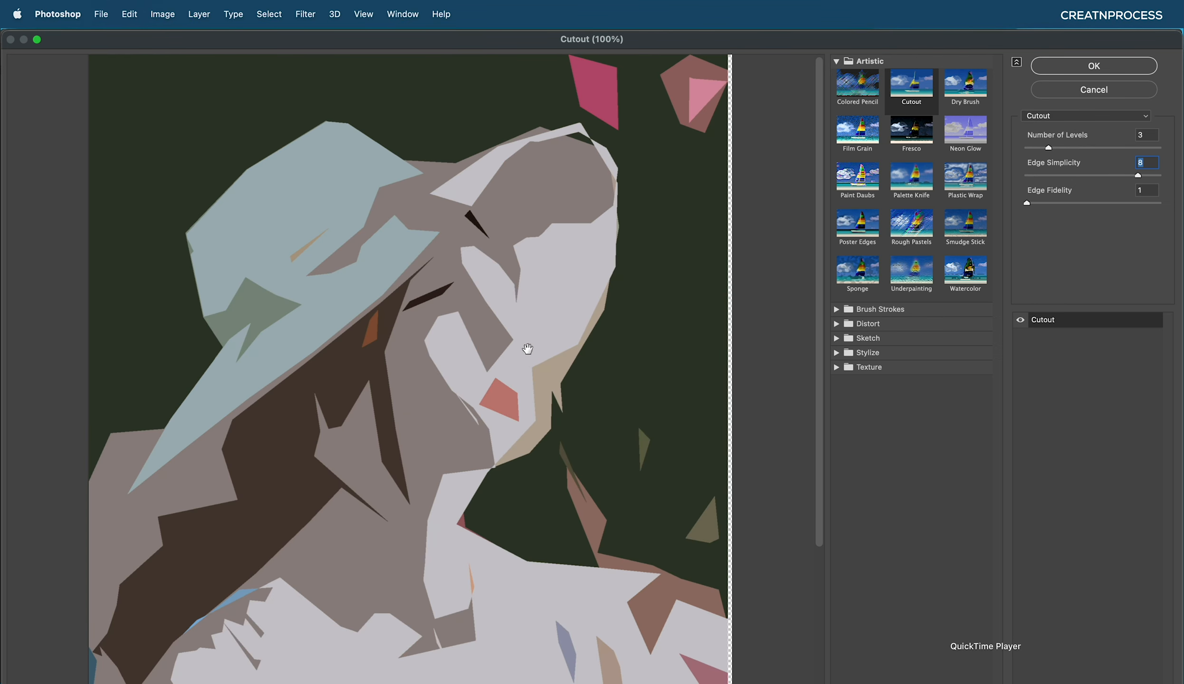
drag(1097, 179, 1108, 179)
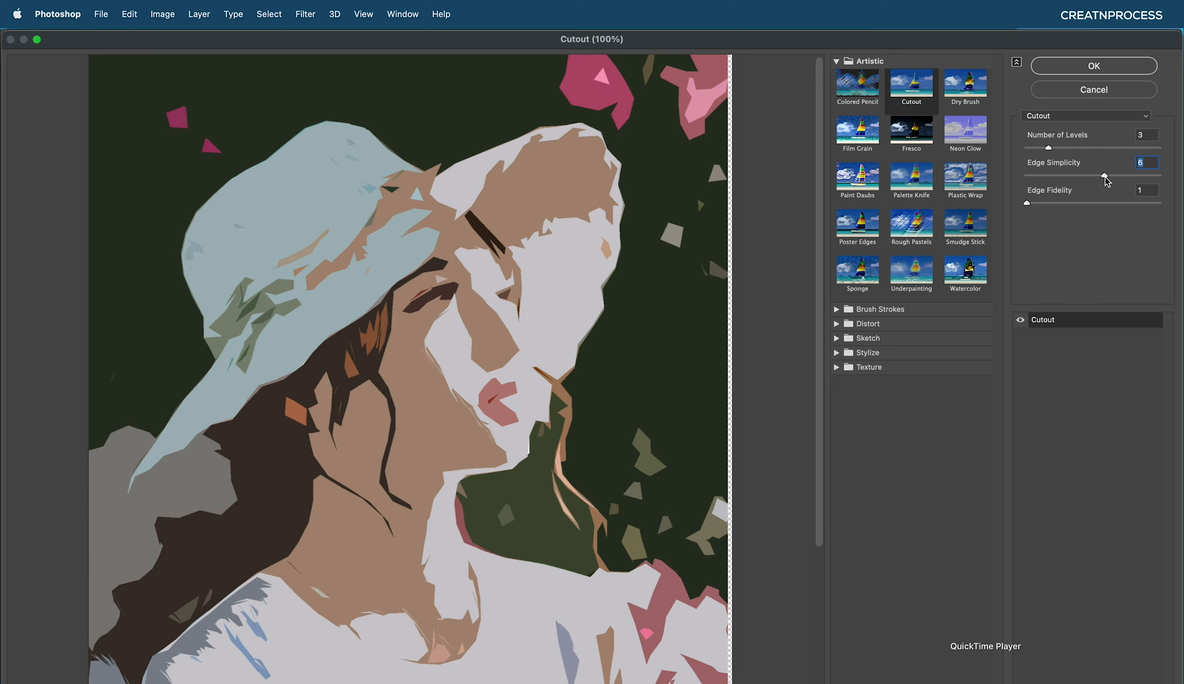